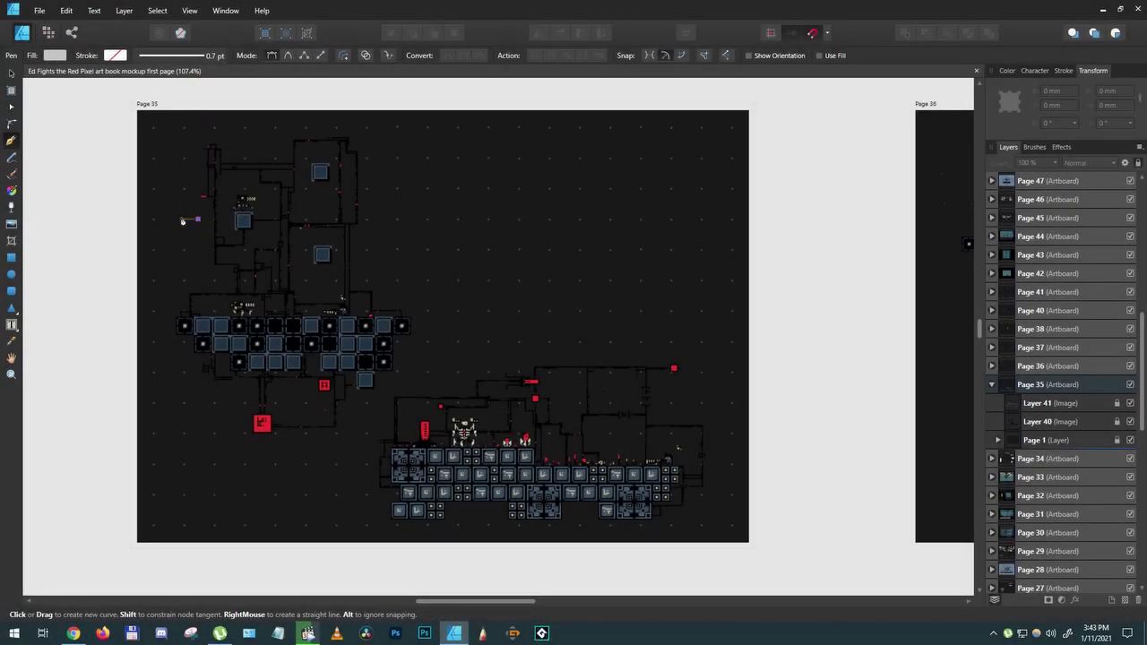
- Draw a thin grey stepped connector line across the top of Page 35
click(197, 219)
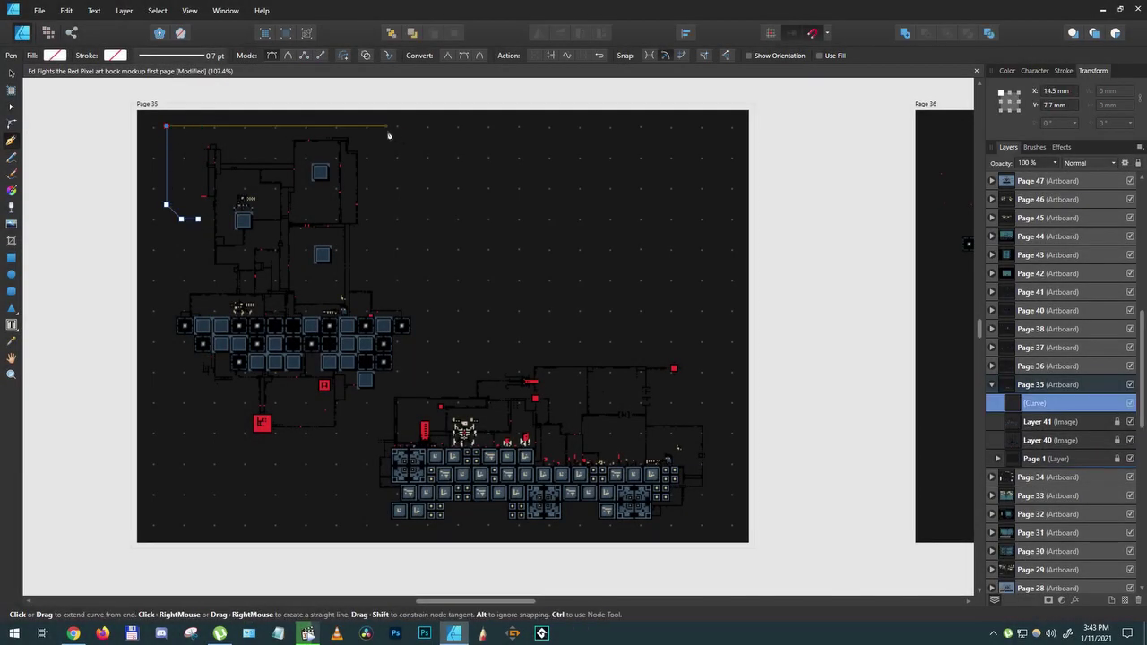
key(v)
click(1007, 70)
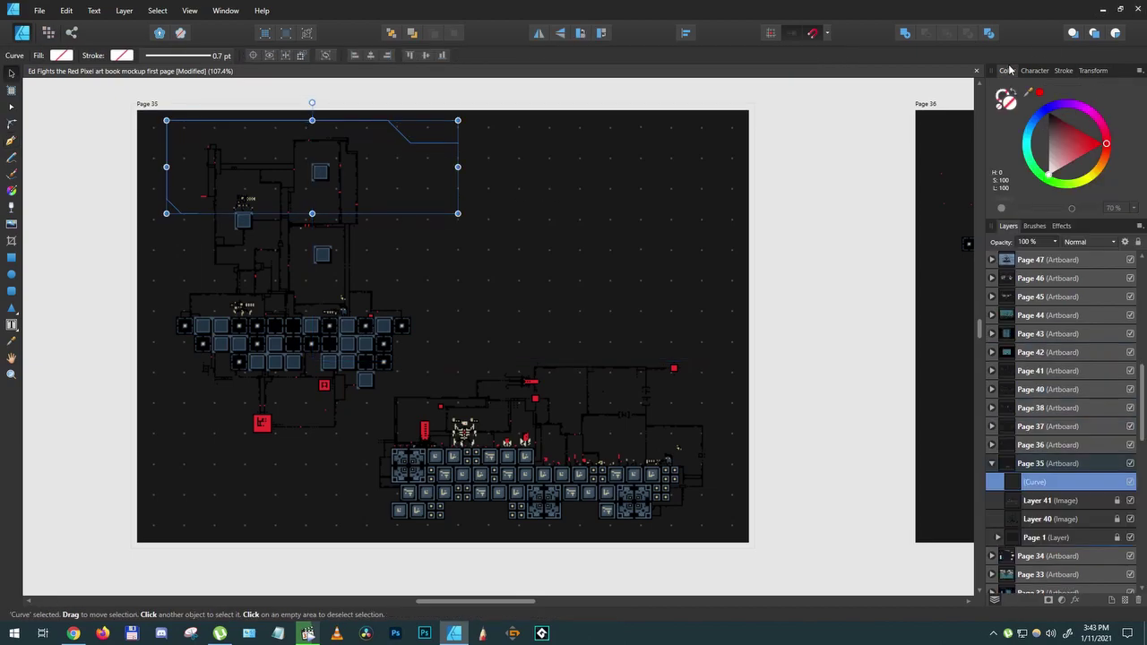
click(550, 225)
drag(560, 276, 529, 354)
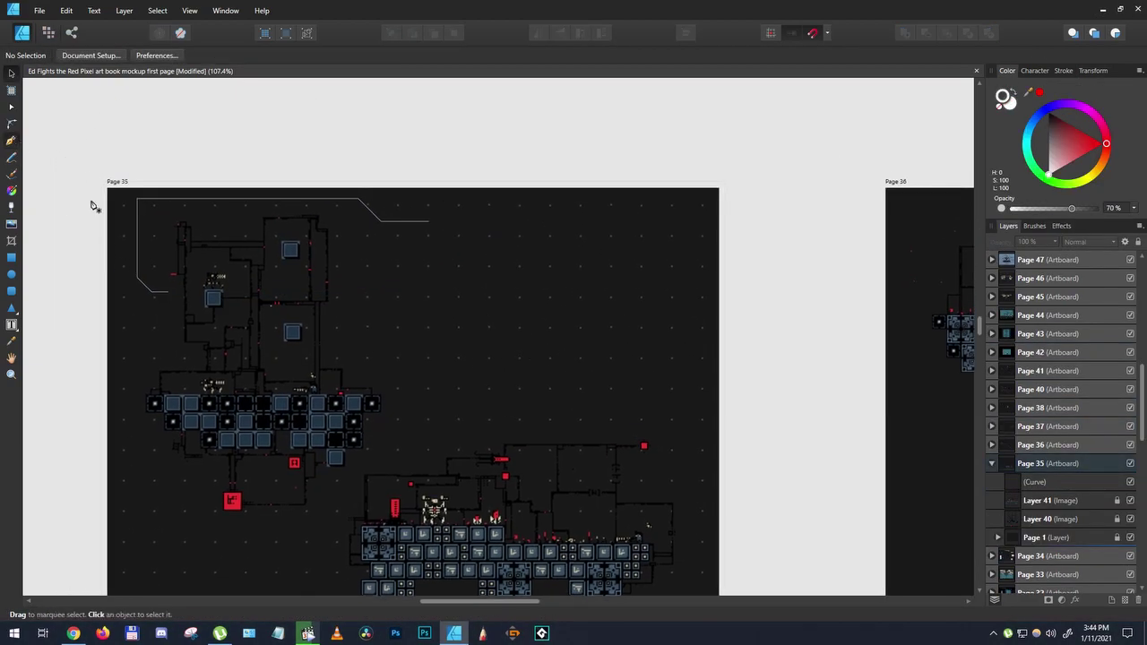
- Draw a second thin vertical connector line down the map's left side
click(11, 139)
click(124, 261)
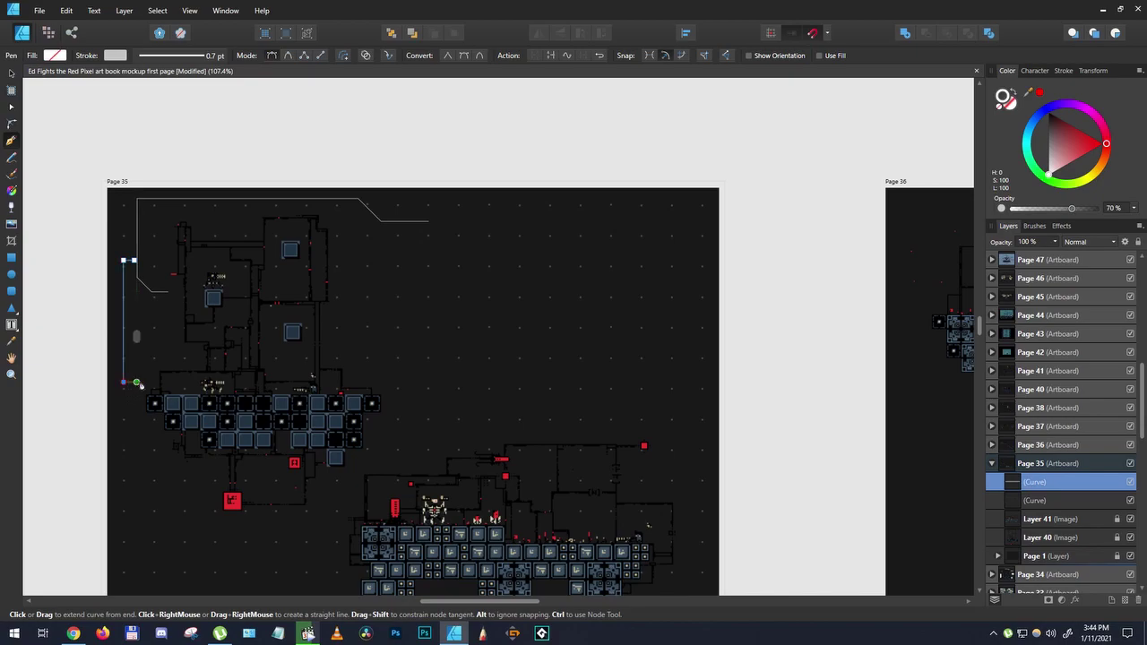
key(v)
key(Escape)
drag(481, 379, 476, 397)
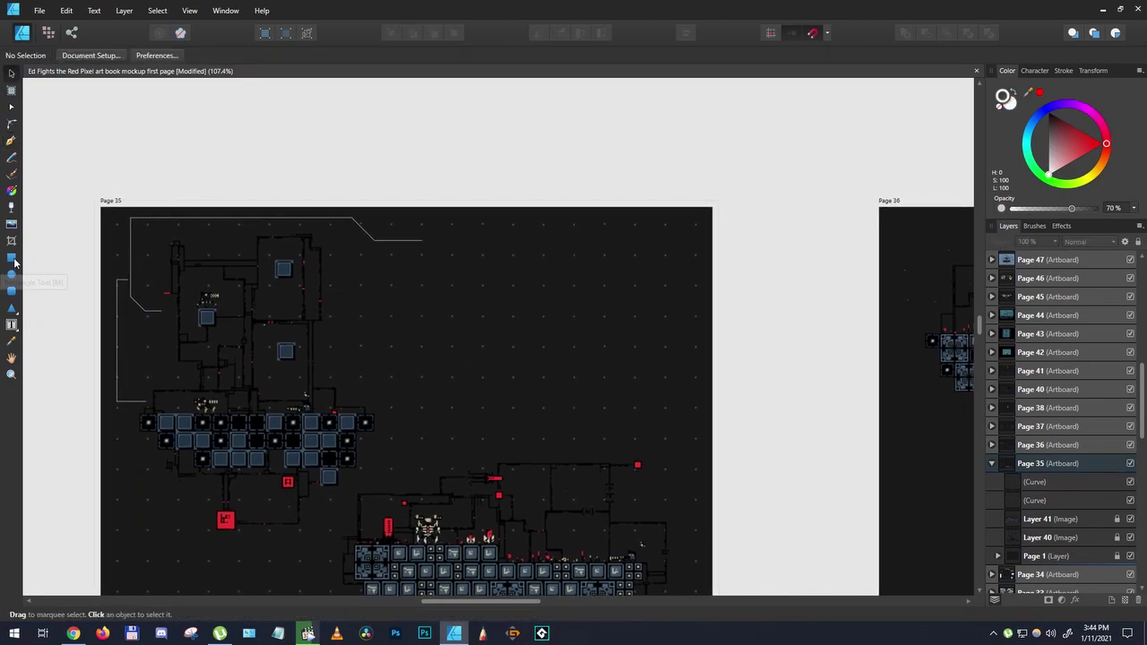
- Add 'ID: SP1D3R B0T' artistic text level with the top connector line
click(12, 325)
click(431, 310)
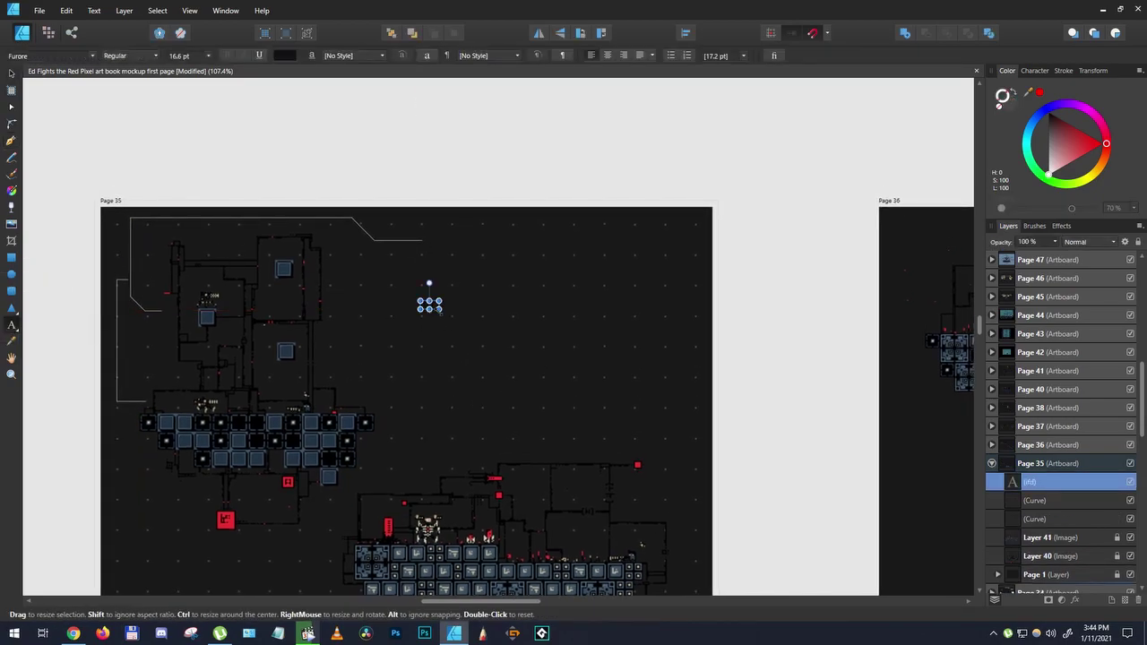
scroll(479, 309, up, 1)
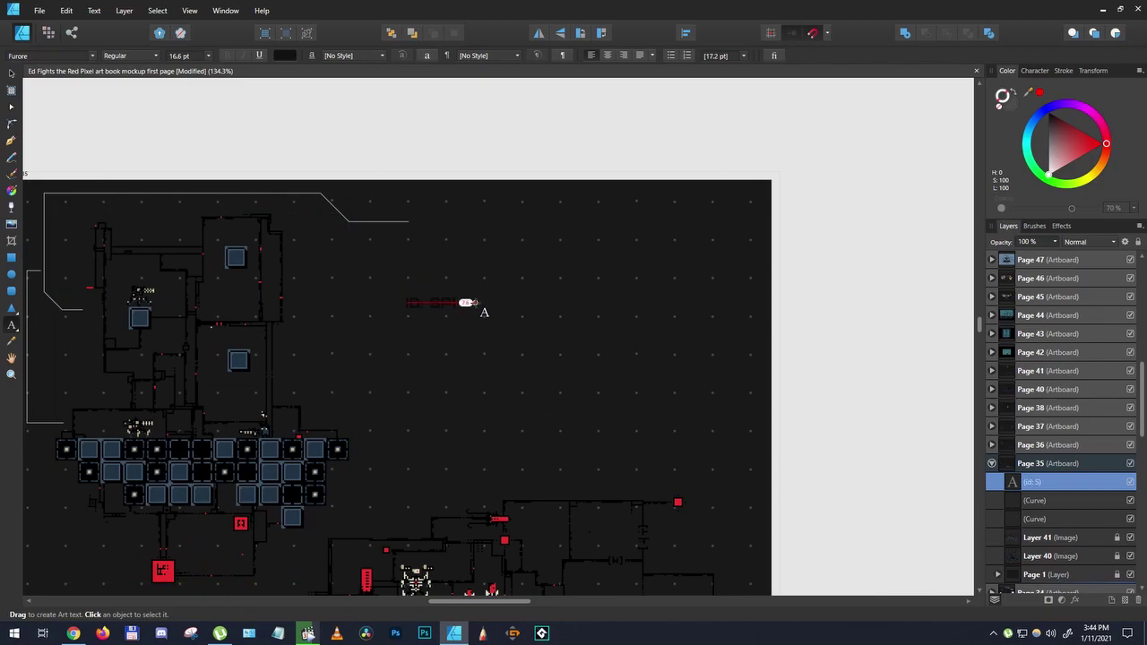
text(t)
key(Escape)
drag(477, 304, 508, 225)
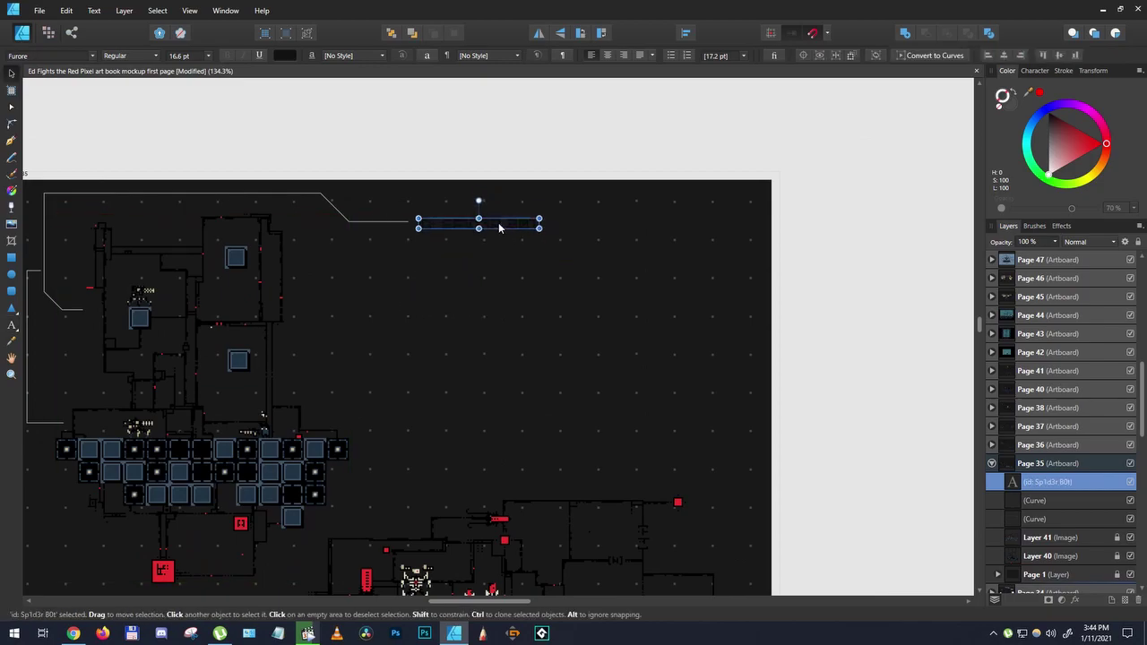
key(Escape)
- Draw a light grey rectangle over the ID text and nest the text inside it
click(11, 258)
mouse_move(541, 305)
mouse_down()
mouse_move(514, 233)
mouse_move(528, 262)
mouse_move(550, 218)
mouse_up()
key(v)
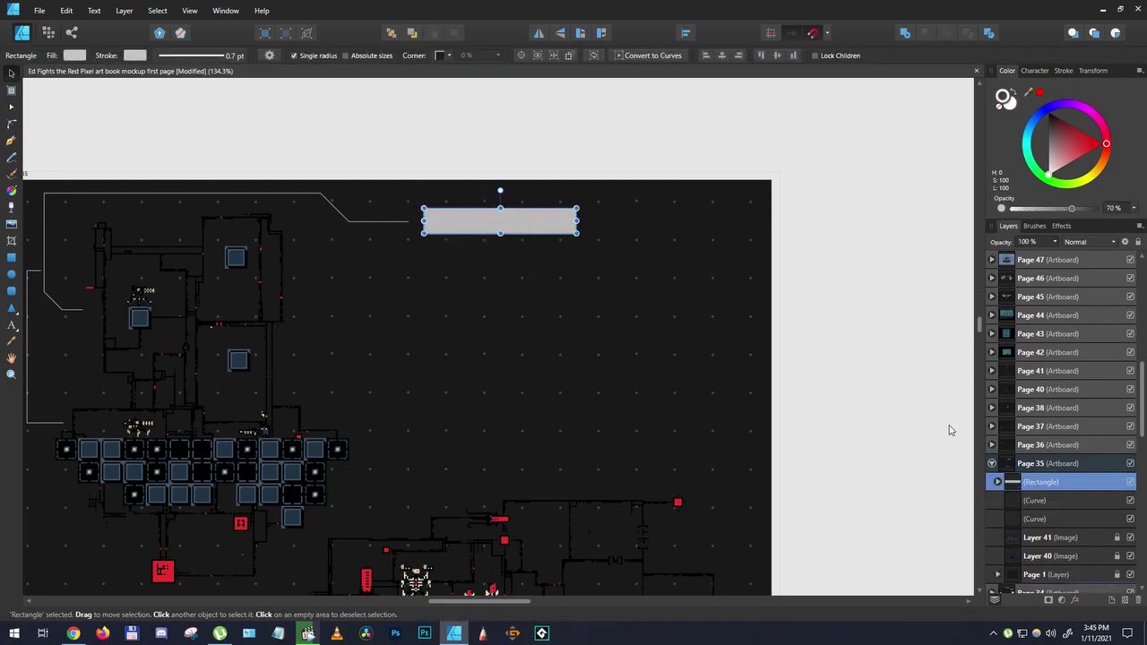
click(997, 481)
click(1034, 504)
click(1039, 481)
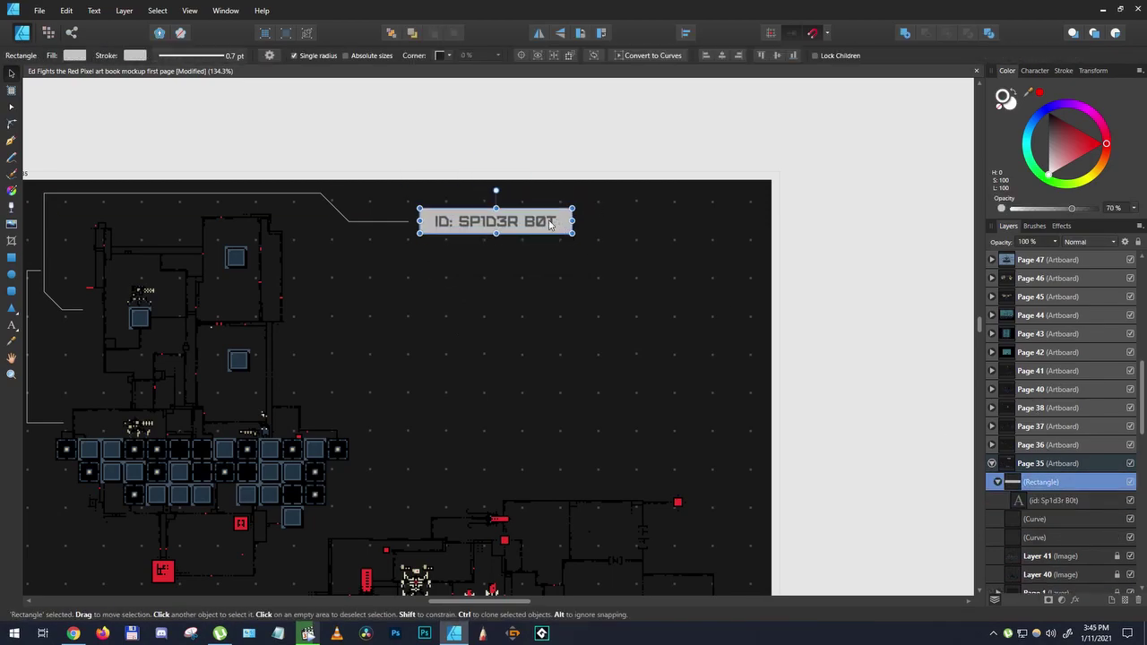
scroll(502, 215, up, 3)
scroll(707, 300, down, 3)
click(707, 300)
scroll(713, 190, down, 2)
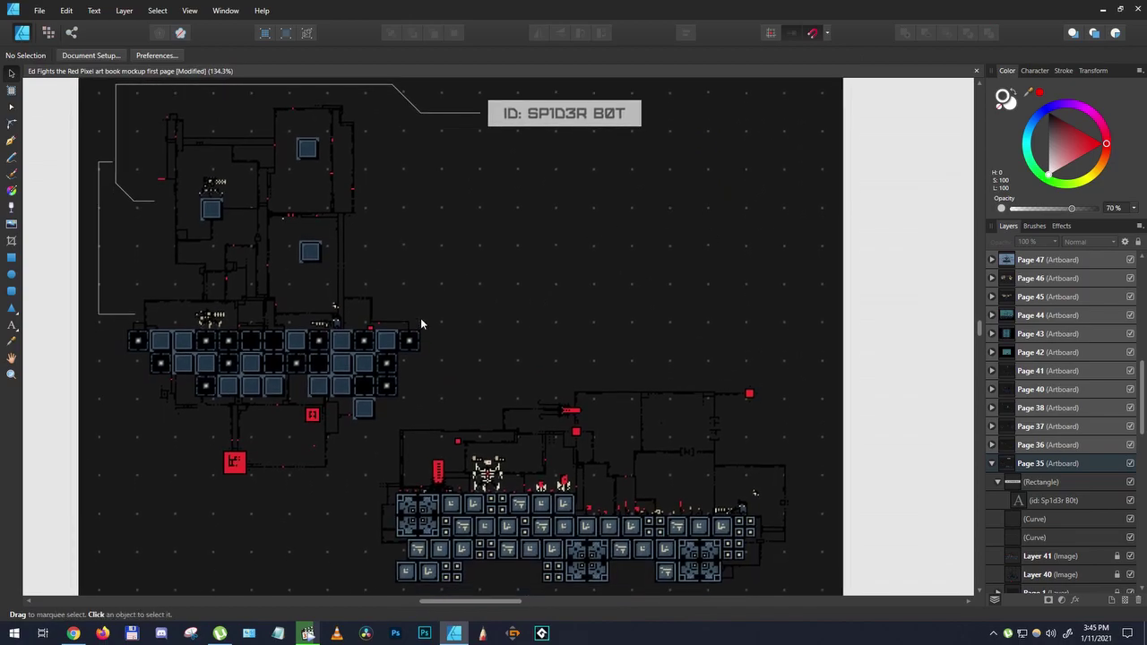
- Draw two stacked light bars under the ID label, aligned and resized into a panel
click(12, 260)
drag(418, 171, 726, 203)
drag(580, 185, 586, 153)
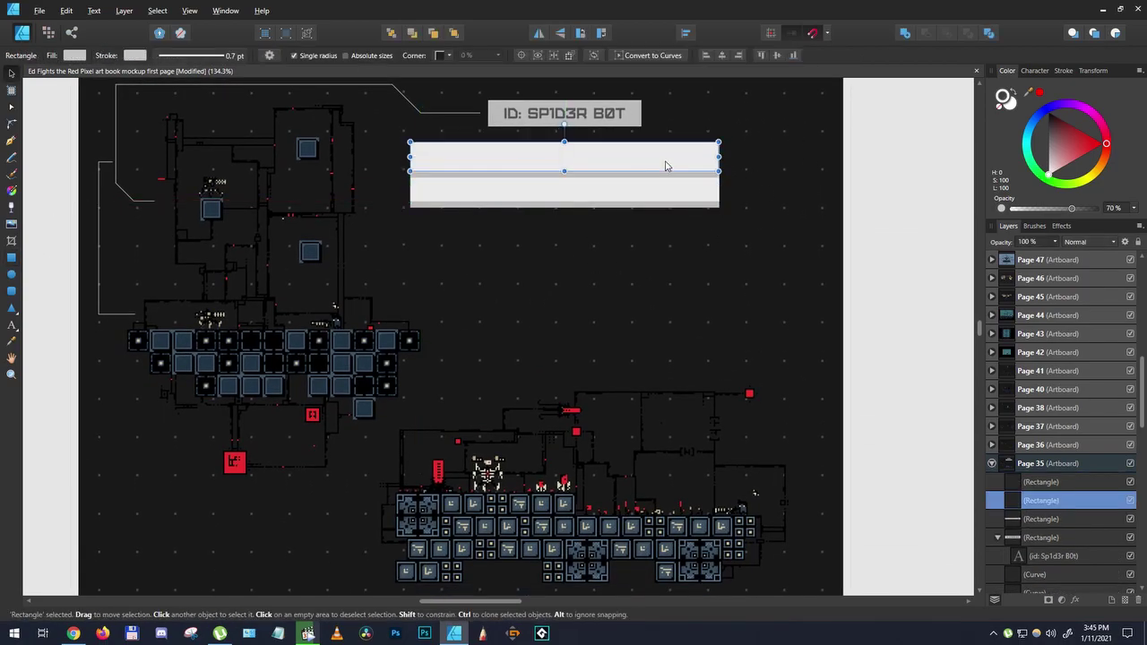
scroll(609, 177, up, 5)
drag(208, 100, 947, 373)
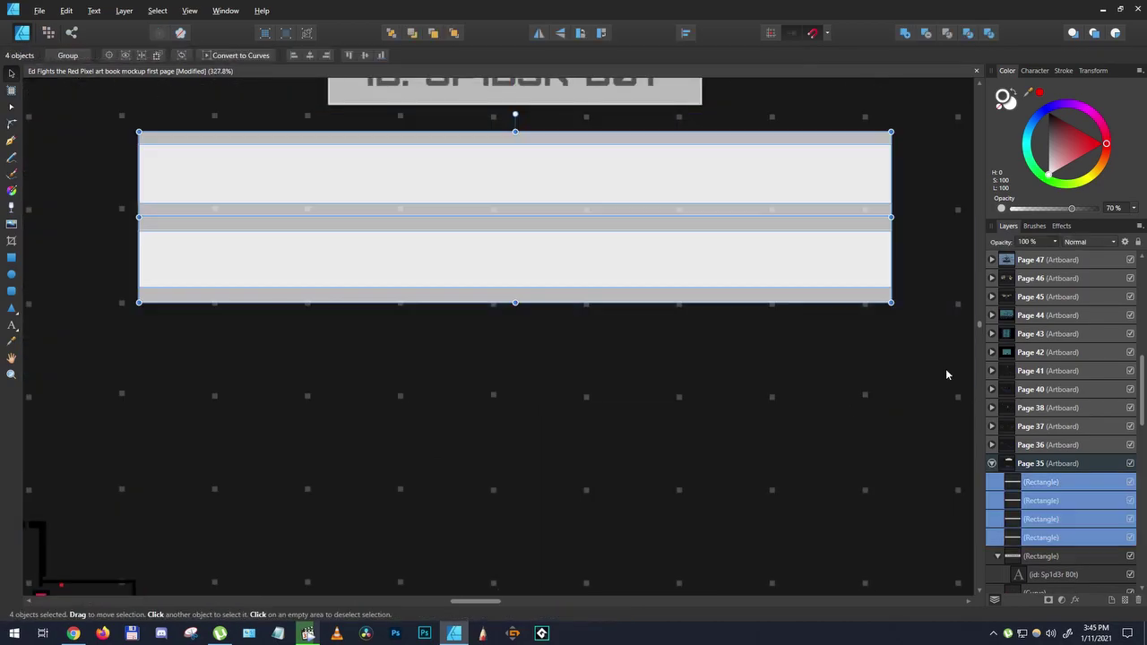
drag(691, 224, 691, 258)
click(719, 379)
scroll(725, 383, down, 3)
drag(725, 382, 412, 260)
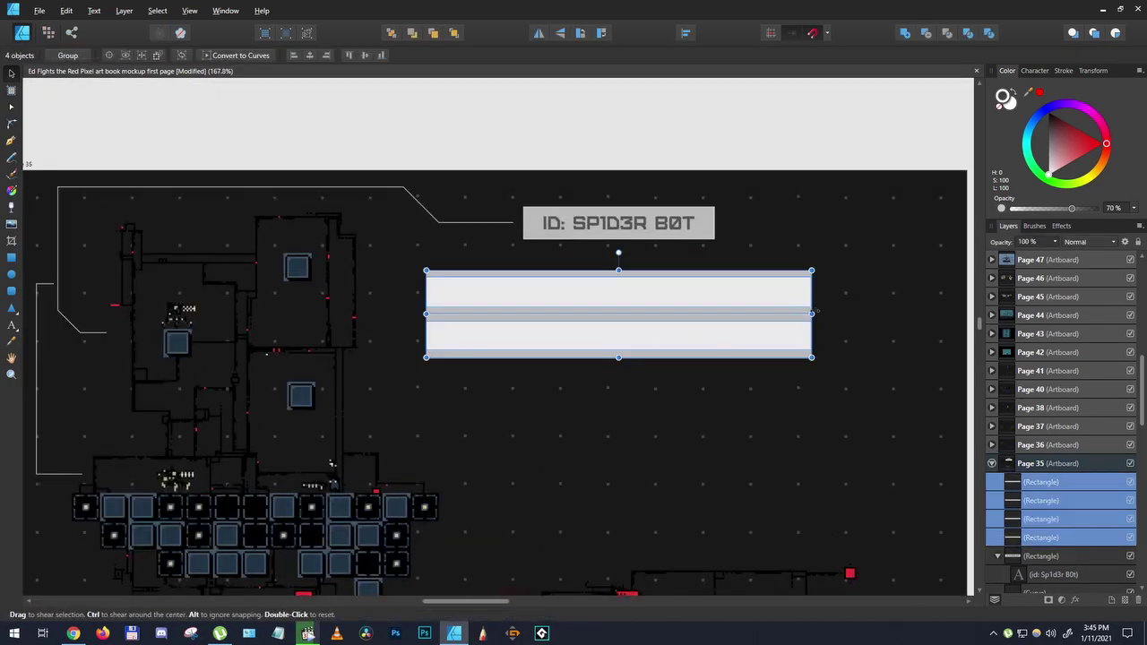
drag(812, 313, 763, 312)
scroll(432, 276, down, 2)
click(432, 276)
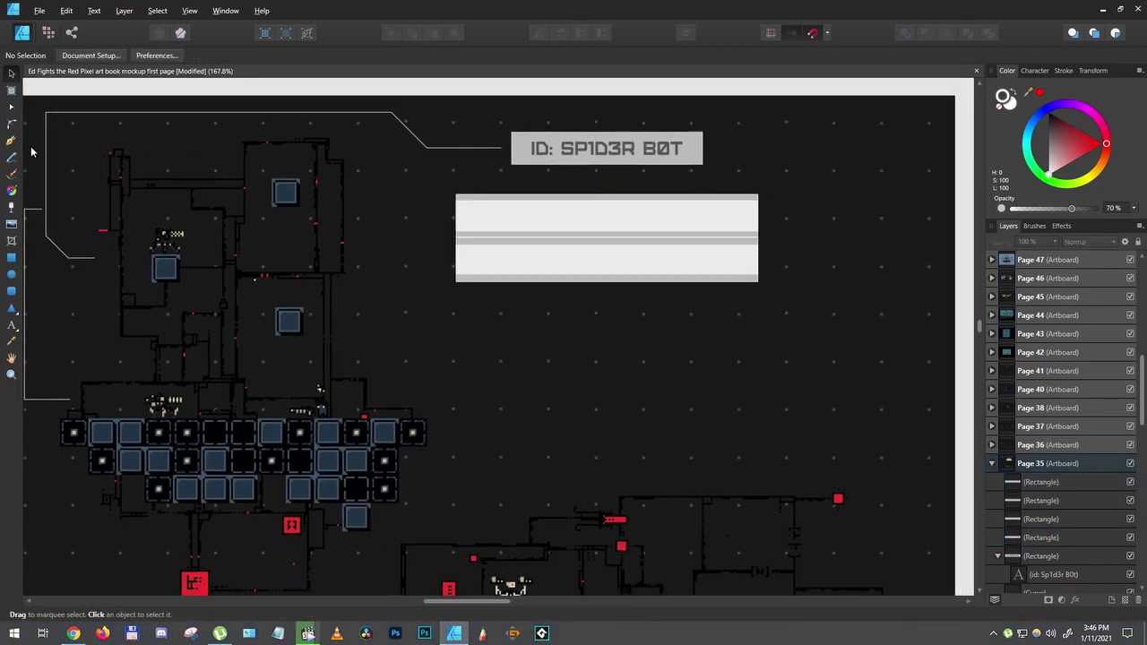
- Draw thin bracket lines framing both sides of the bar panel
click(11, 139)
click(448, 185)
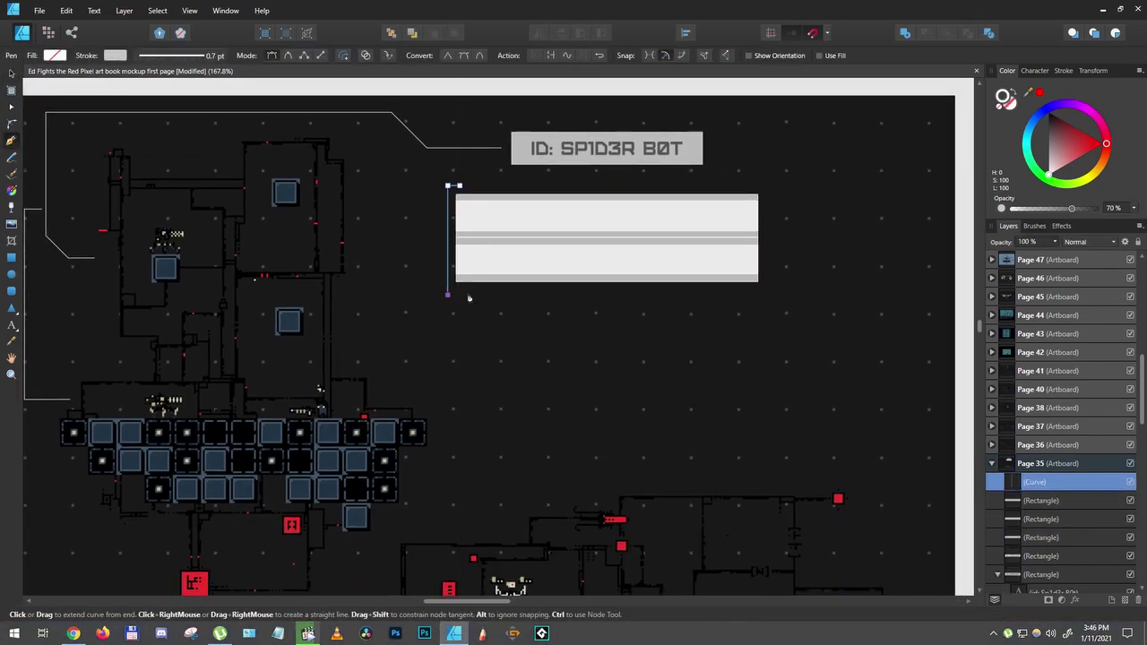
scroll(499, 282, up, 1)
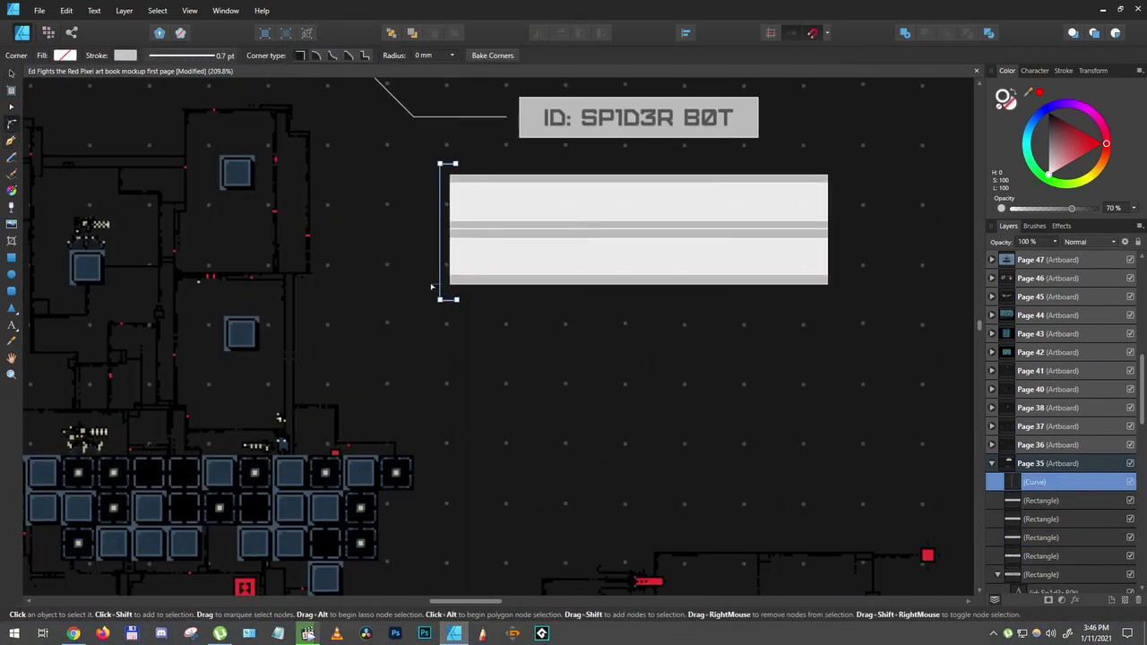
key(v)
drag(447, 269, 439, 269)
scroll(473, 227, up, 1)
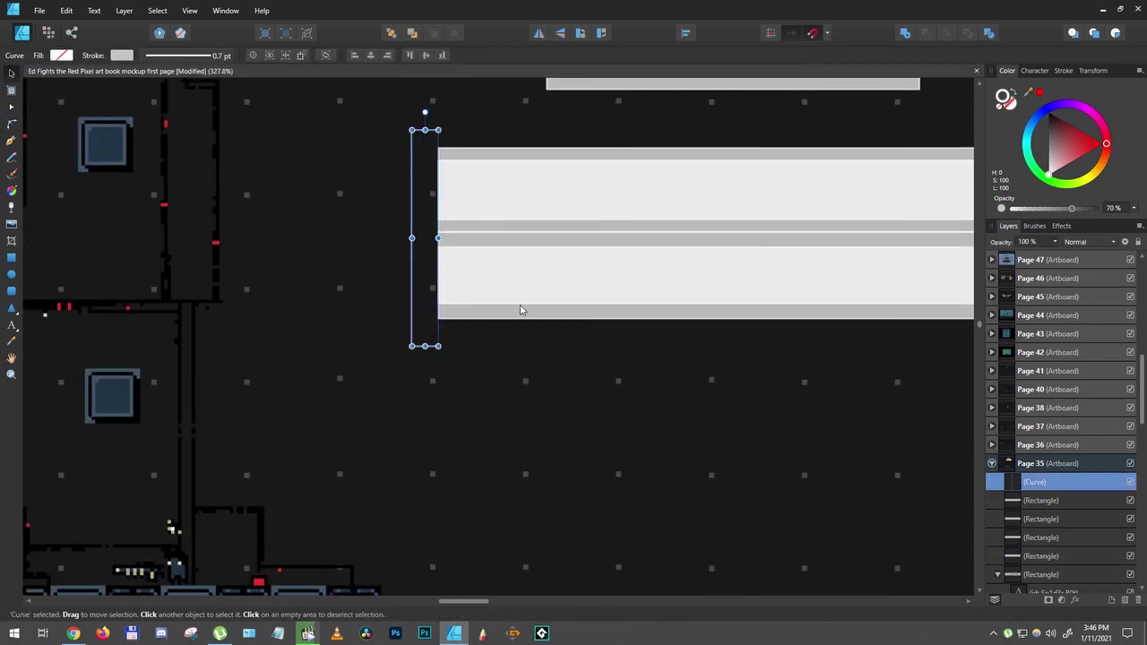
scroll(316, 302, down, 1)
click(711, 294)
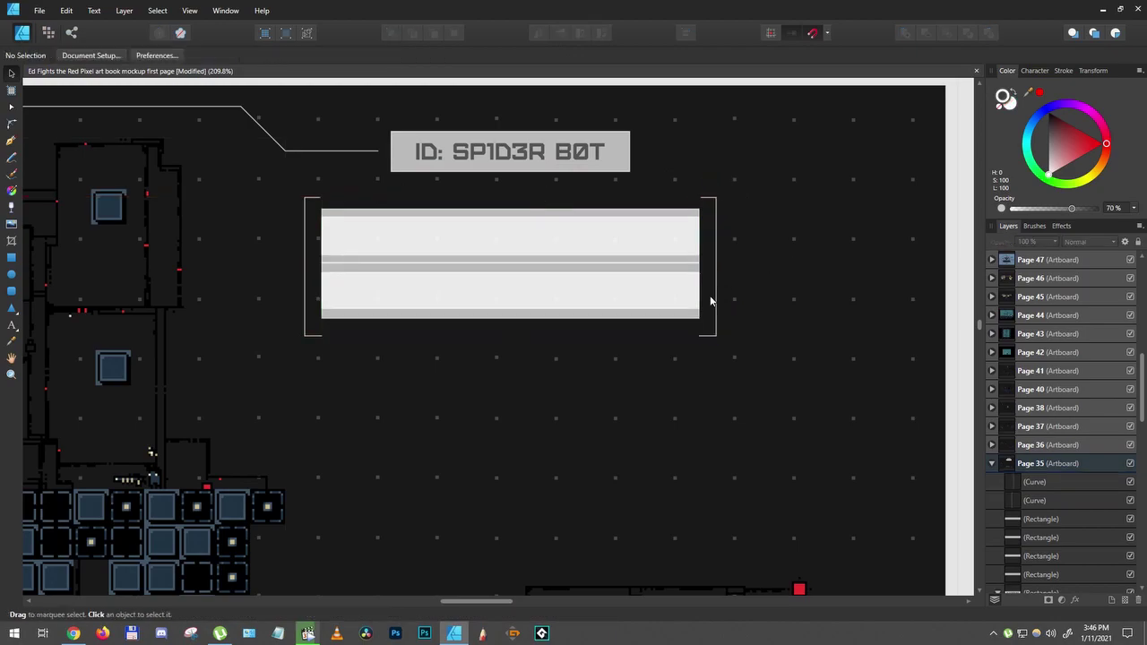
- Place D4D1E in the upper bar and a copy retyped as DE4C2E06VR
click(11, 325)
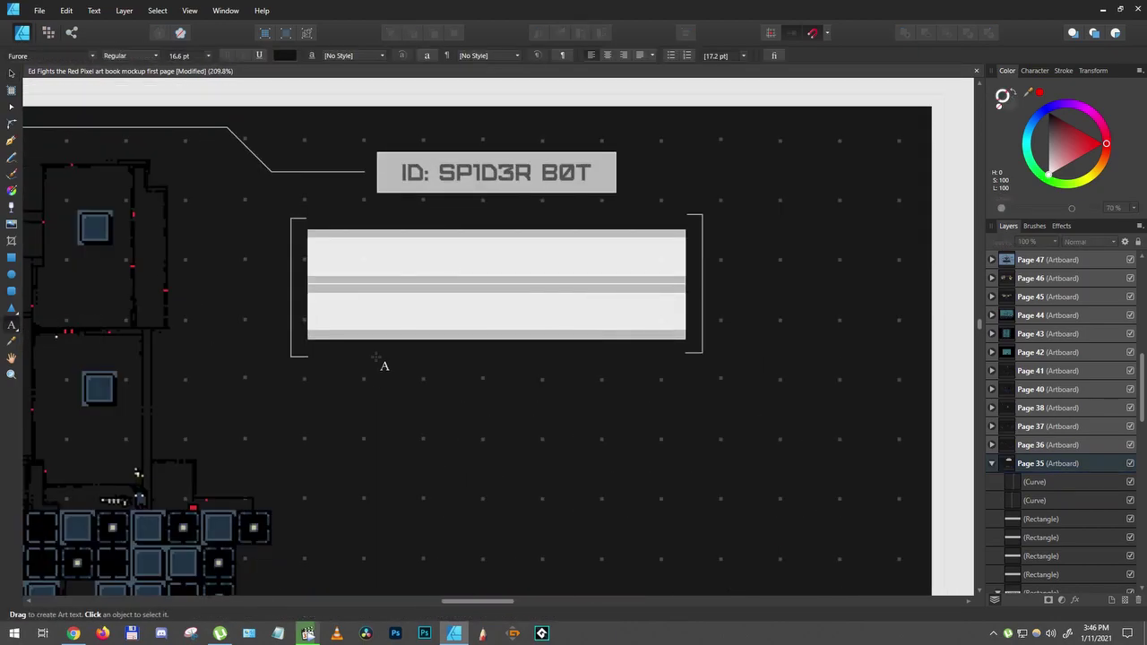
key(ctrl+v)
key(Escape)
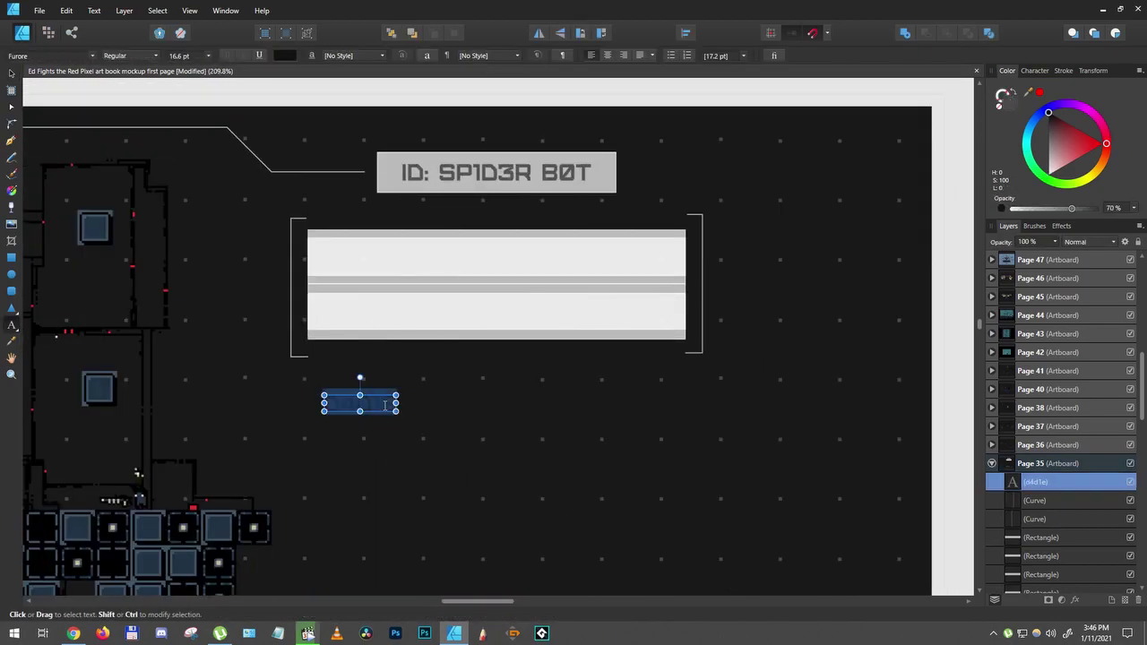
mouse_move(370, 400)
mouse_down()
mouse_move(373, 253)
mouse_move(484, 258)
mouse_up()
double_click(500, 257)
key(ctrl+v)
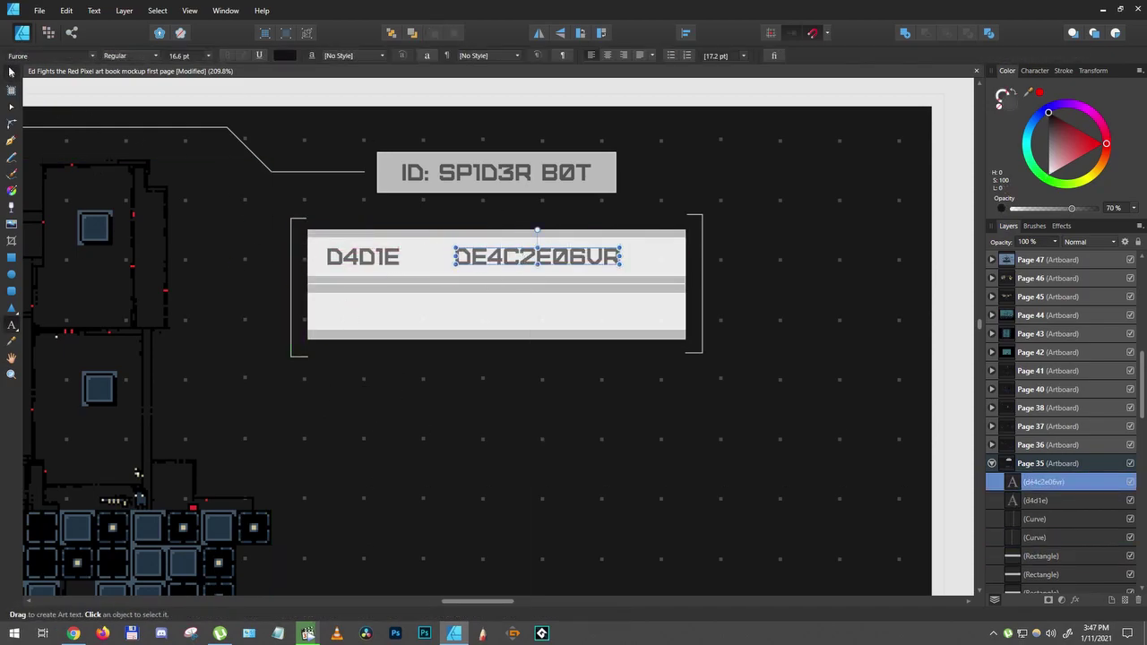
- Copy codes into the lower bar as E20C5 and 4E3C5E
drag(362, 256, 549, 310)
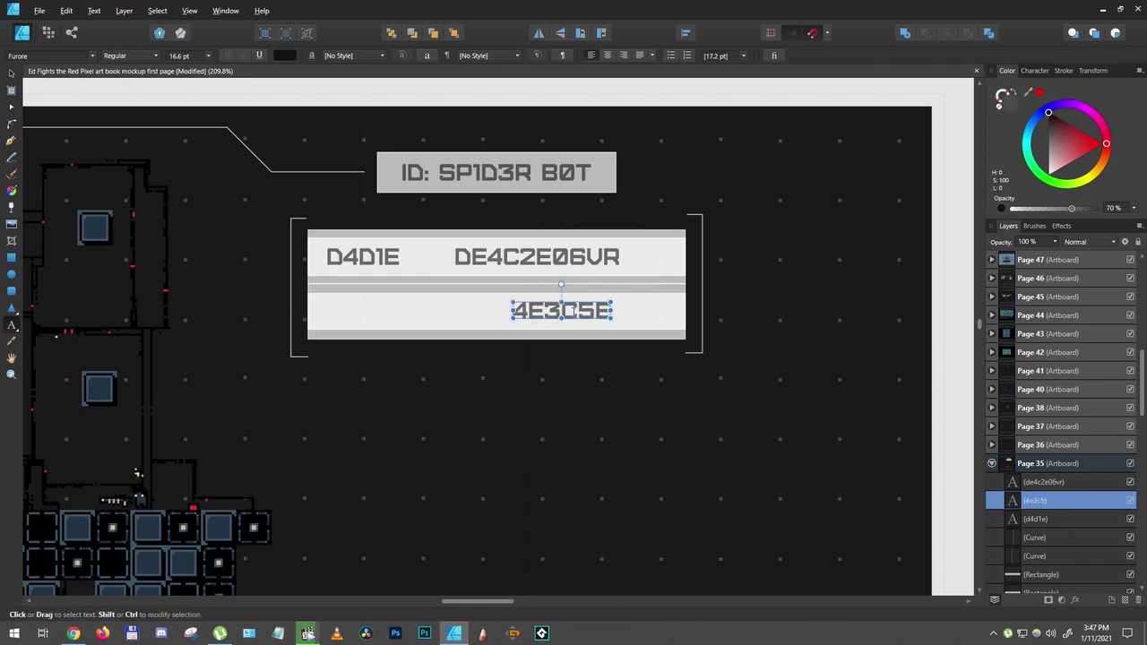
click(536, 257)
drag(535, 257, 400, 310)
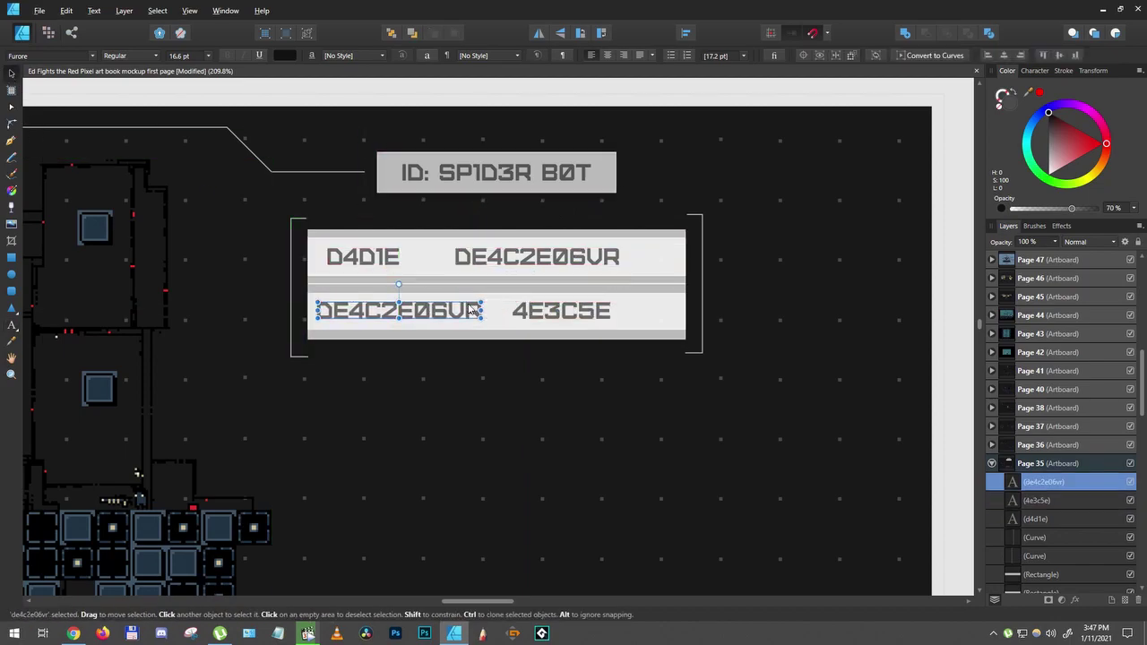
double_click(475, 309)
text(E20C)
click(12, 73)
drag(358, 310, 369, 314)
- Align the four codes into two neat columns across both rows
click(525, 314)
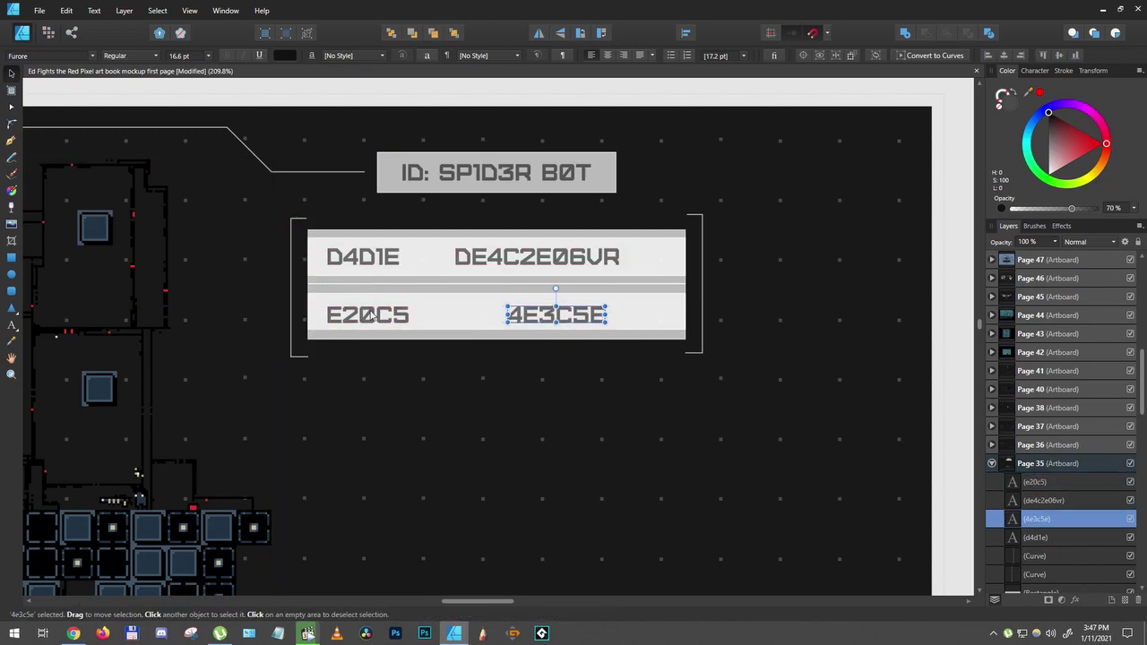
shift+click(372, 306)
drag(371, 307, 372, 302)
click(582, 310)
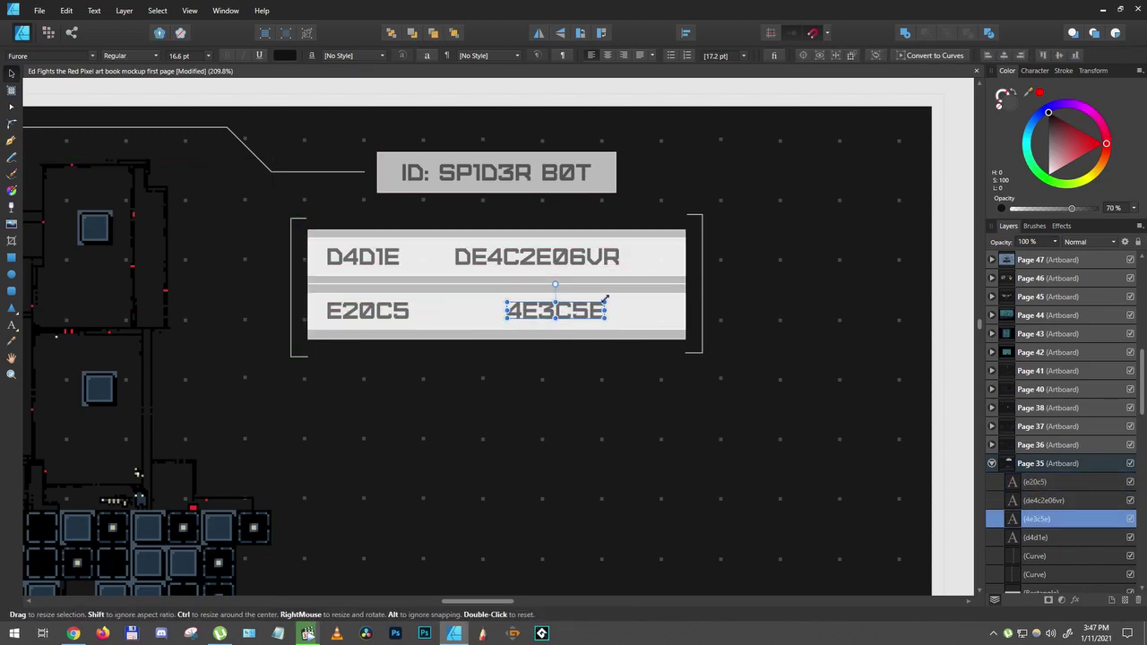
drag(537, 256, 556, 256)
shift+click(363, 256)
shift+click(367, 309)
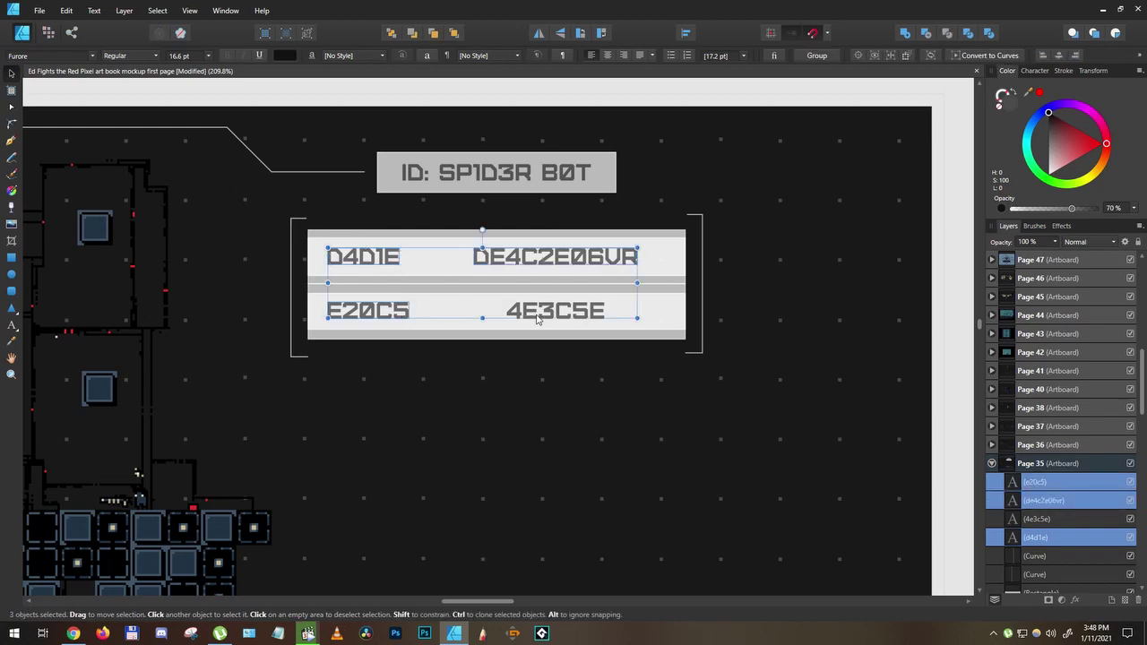
scroll(781, 341, down, 2)
scroll(684, 328, down, 2)
drag(684, 328, 656, 311)
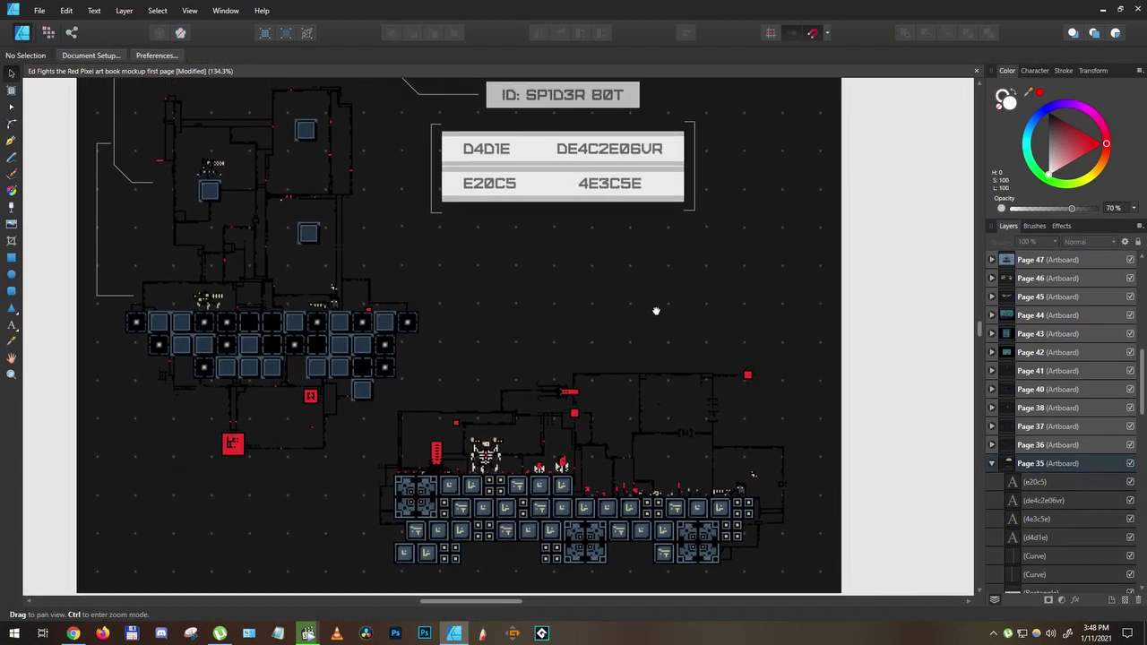
- Paste a 5c21e25 hex label and set its opacity to 40%
scroll(656, 318, down, 1)
scroll(657, 322, down, 1)
scroll(657, 324, down, 1)
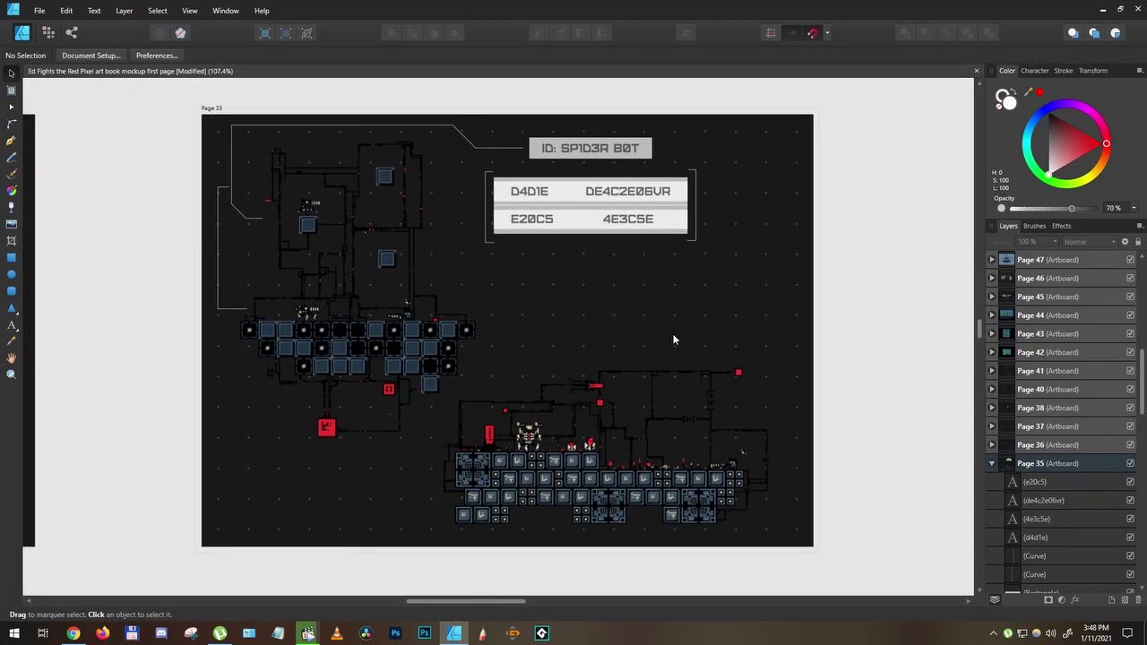
scroll(800, 294, up, 1)
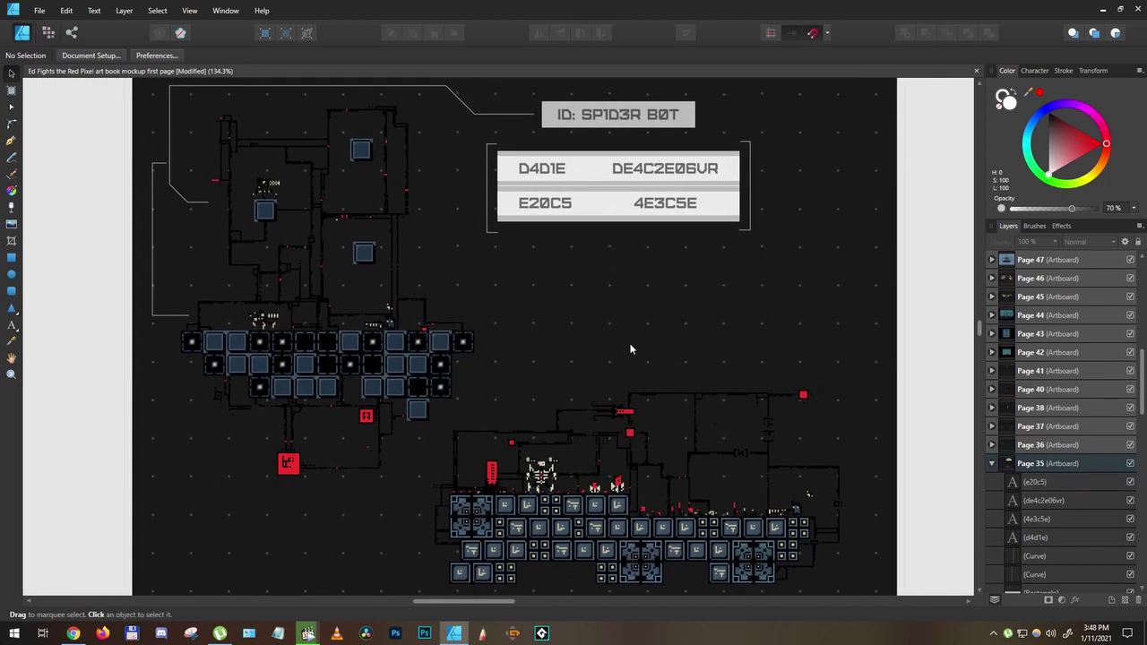
scroll(627, 354, down, 1)
scroll(649, 344, up, 1)
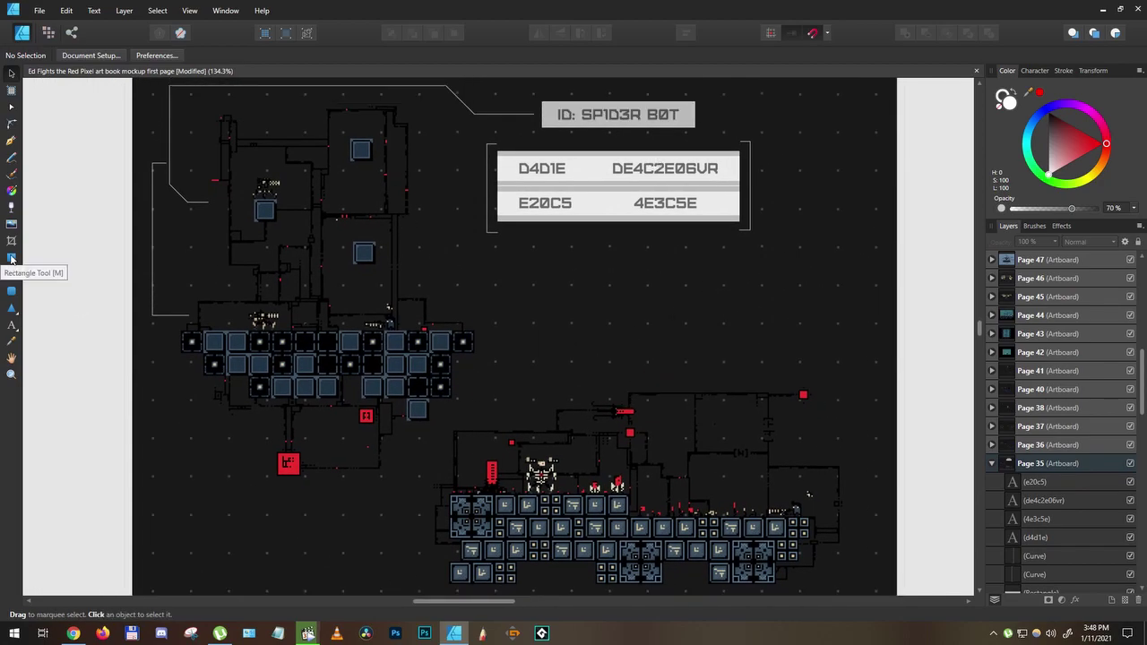
key(ctrl+v)
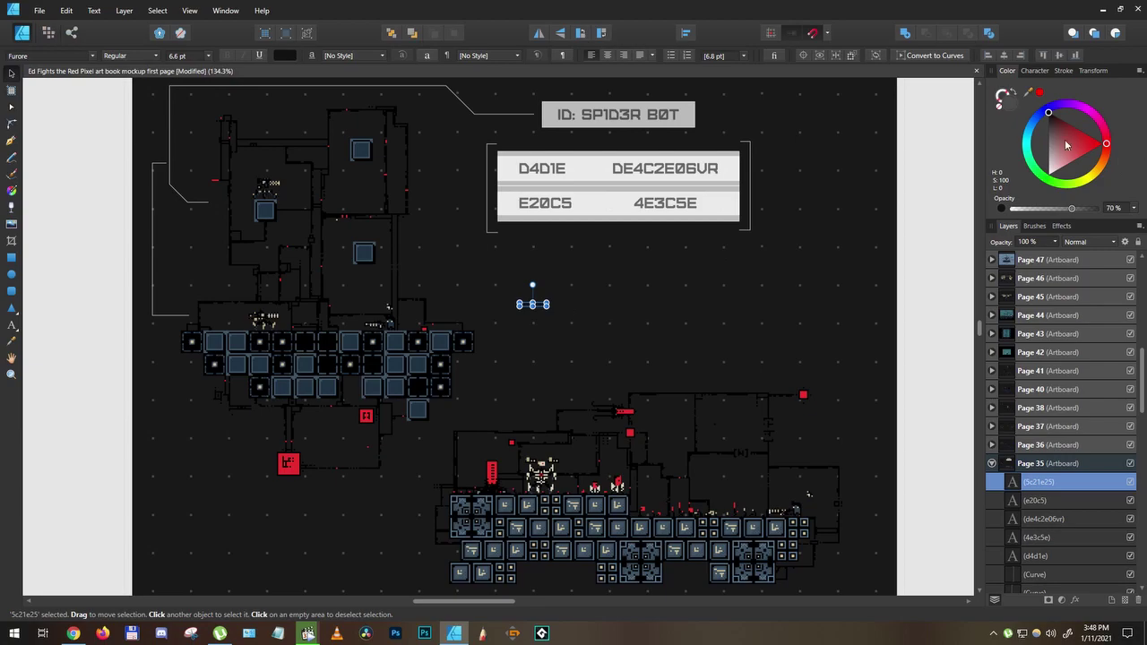
click(1133, 208)
click(1120, 314)
- Place the faint label right of the hex table and a copy on the left side
drag(532, 304, 837, 195)
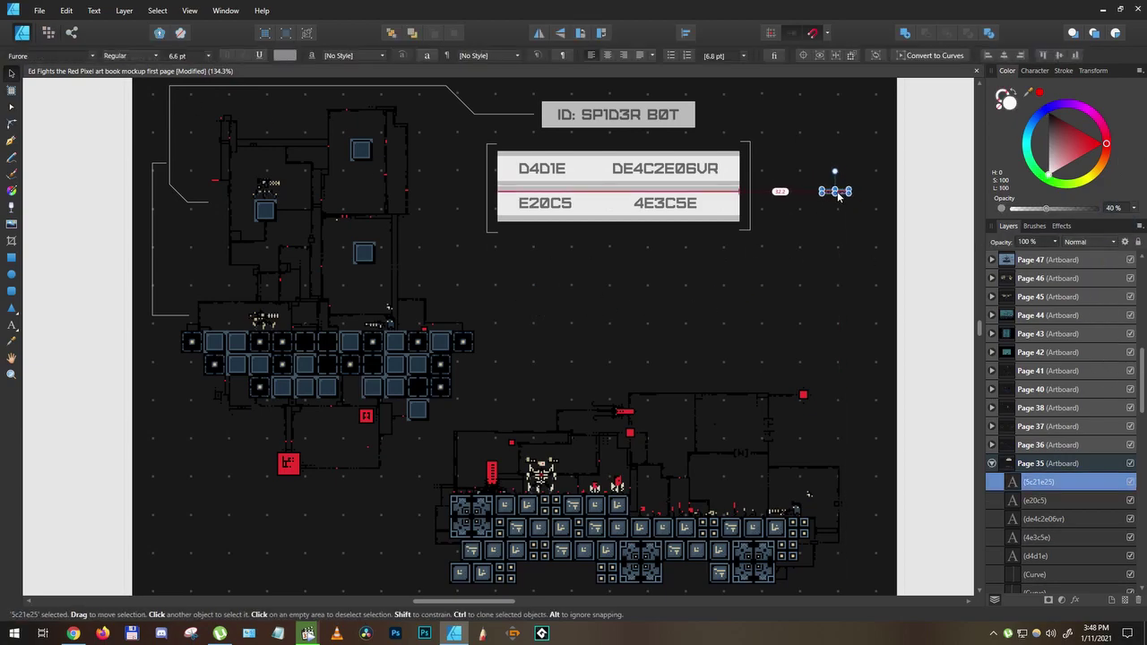
drag(192, 254, 192, 268)
key(t)
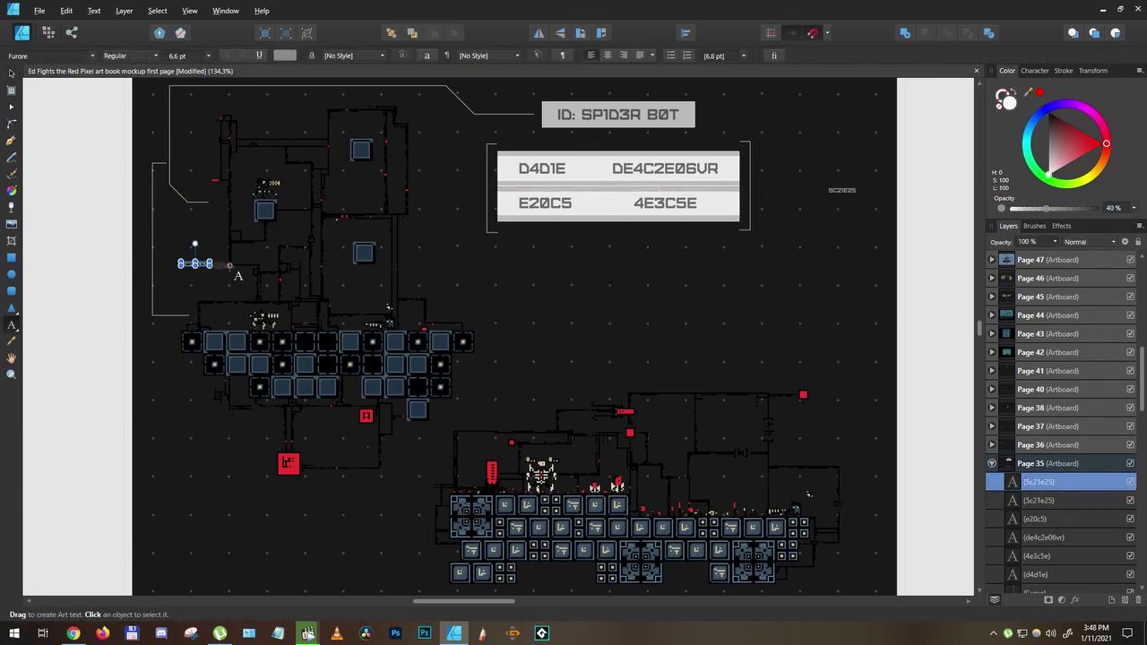
scroll(229, 266, up, 3)
scroll(574, 341, down, 3)
scroll(767, 258, up, 3)
click(757, 253)
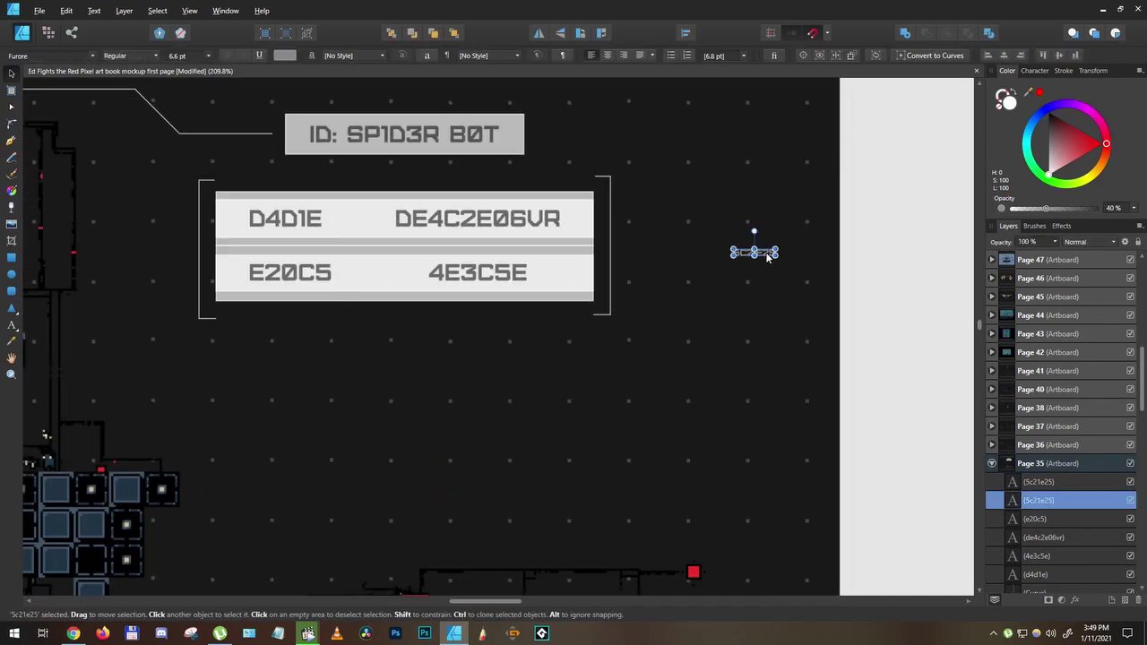
scroll(767, 257, down, 3)
scroll(783, 257, up, 2)
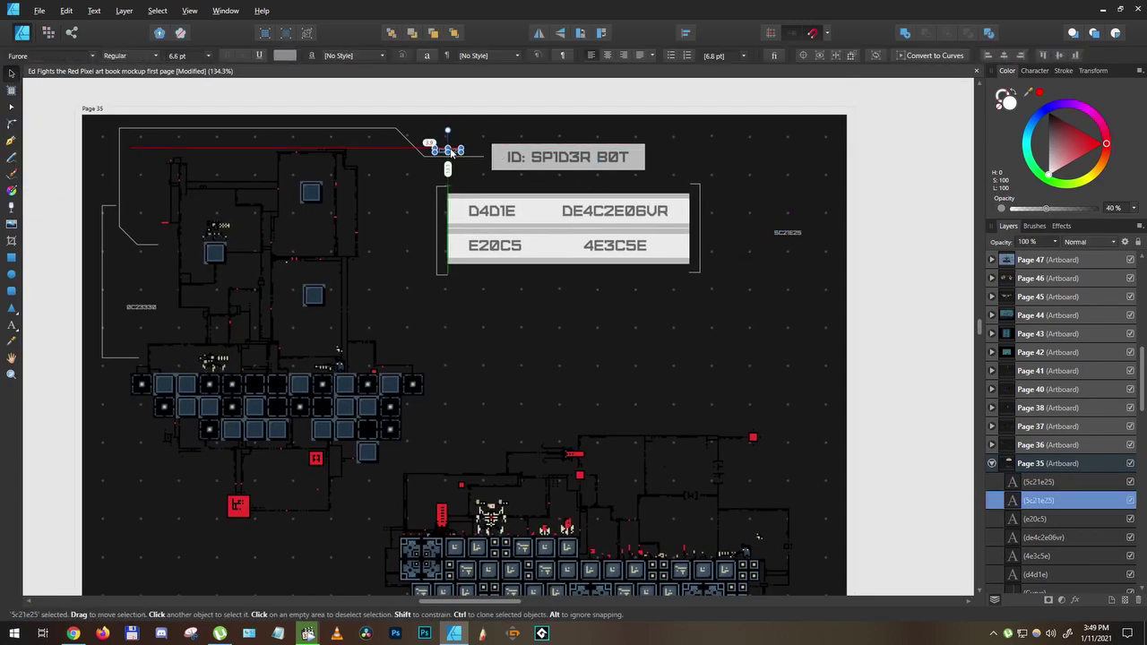
scroll(484, 152, up, 3)
scroll(672, 355, down, 3)
click(663, 115)
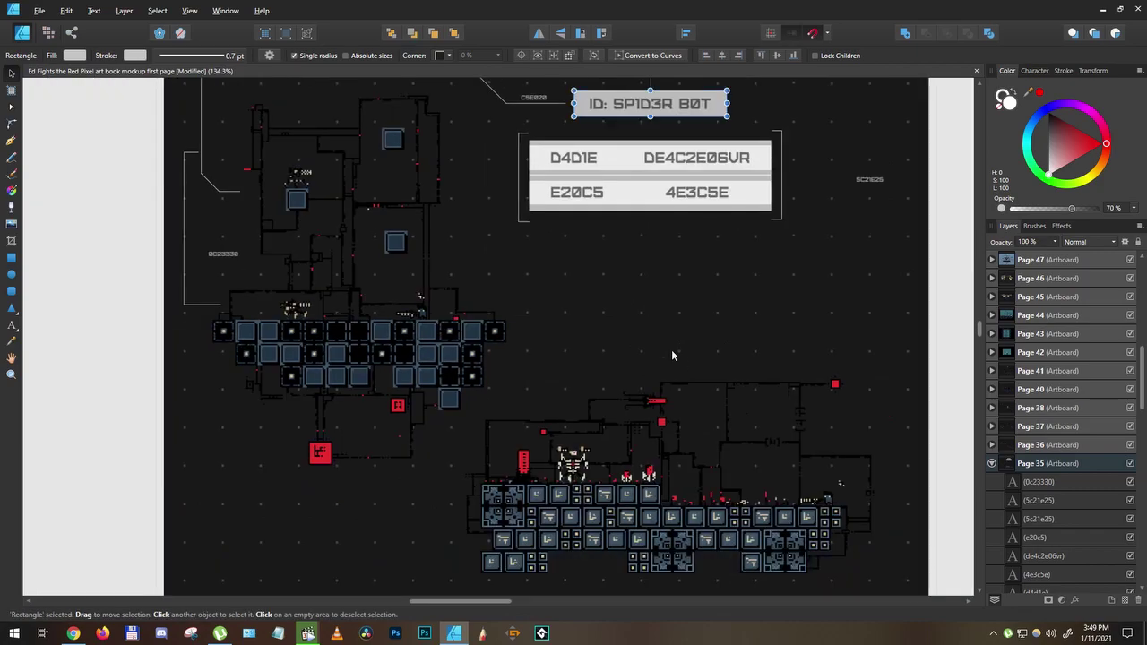
scroll(671, 356, down, 1)
click(607, 373)
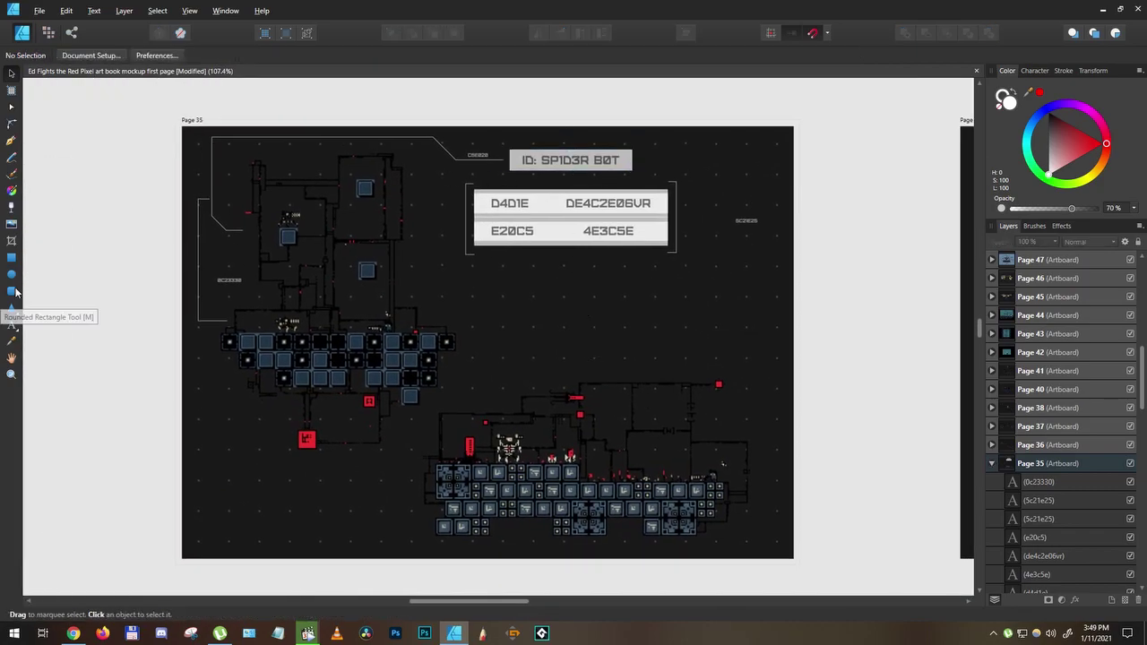
- Add a grey bar above the lower boss holding 'ID: SP1D3R W3AW3R' and start its hanging line
click(15, 260)
mouse_move(547, 296)
mouse_down()
mouse_move(744, 318)
mouse_move(708, 310)
mouse_up()
mouse_move(629, 311)
mouse_down()
mouse_move(611, 347)
mouse_move(597, 348)
mouse_up()
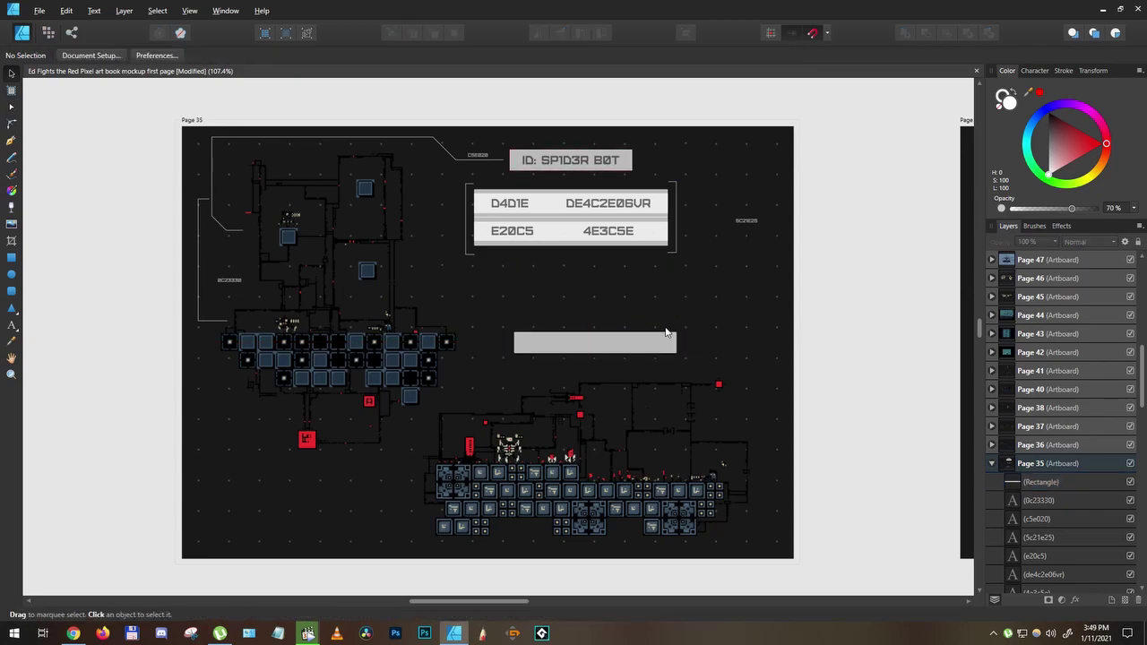
click(587, 164)
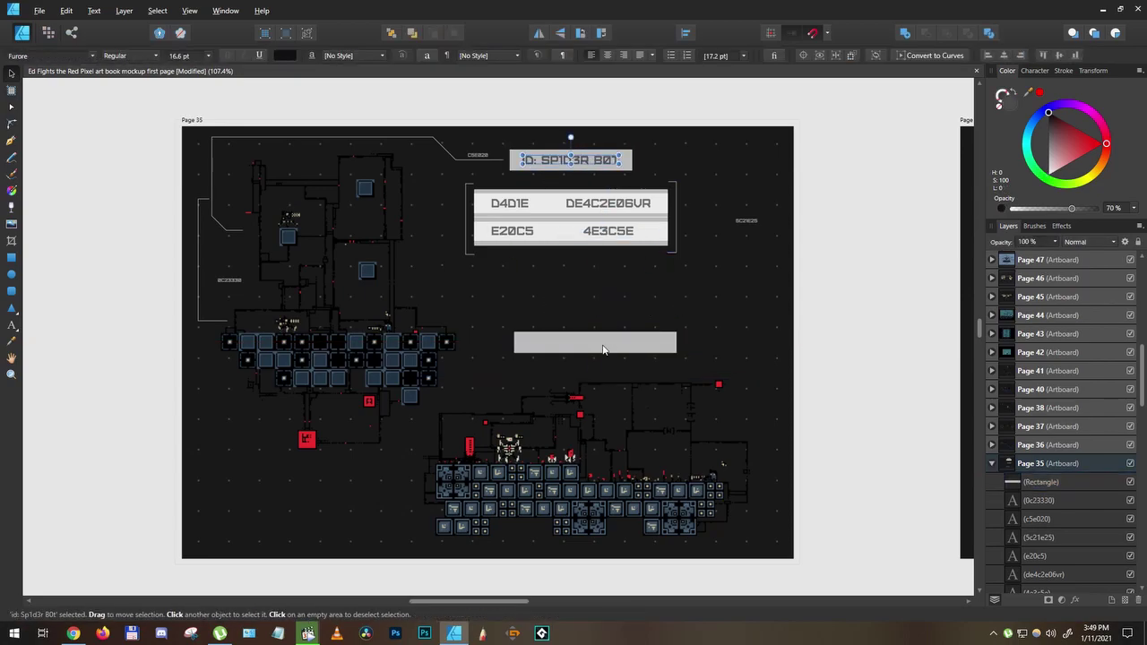
drag(1049, 499, 1044, 481)
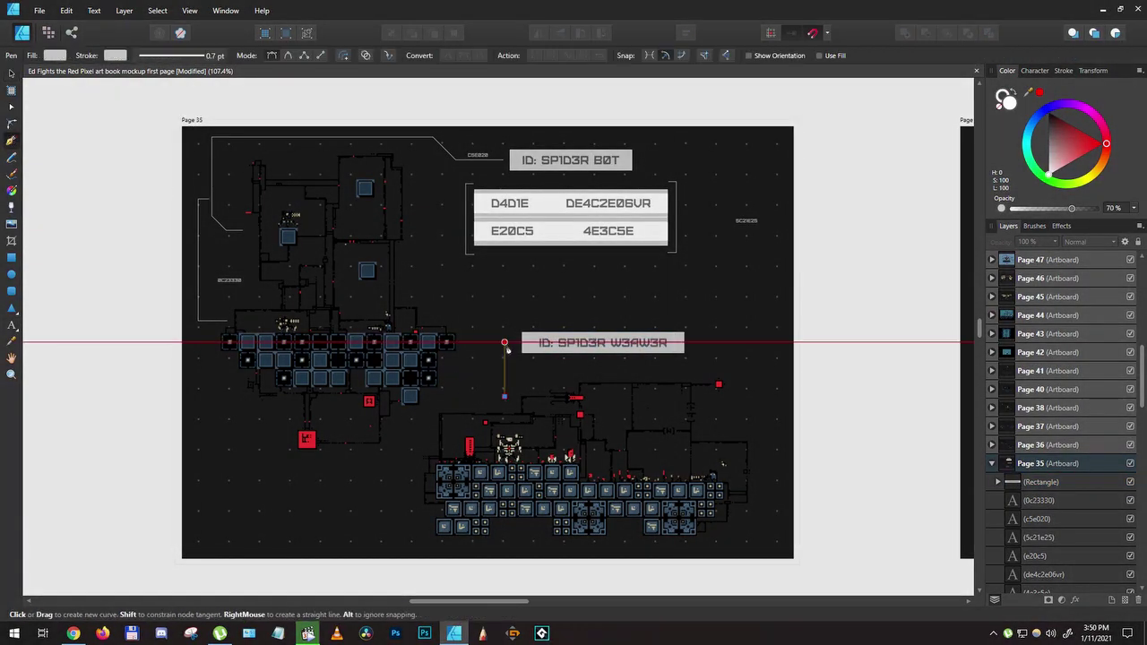
click(505, 344)
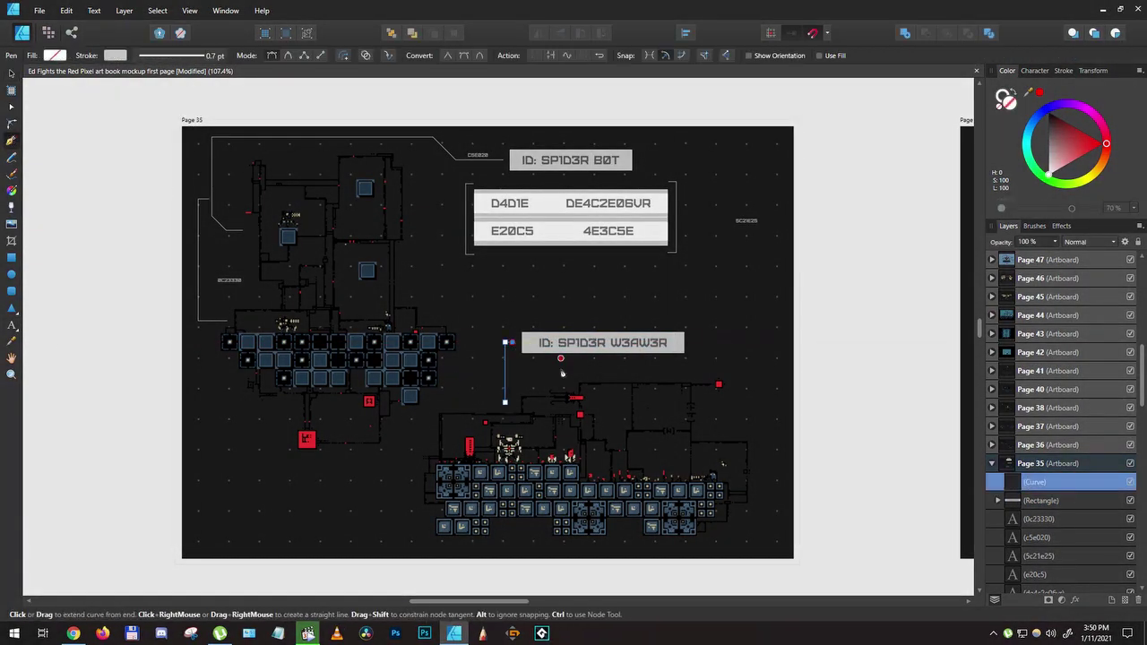
- Bend the connector down-left and place a shrunken copy of the D4D1E table bottom-left
click(441, 397)
click(412, 425)
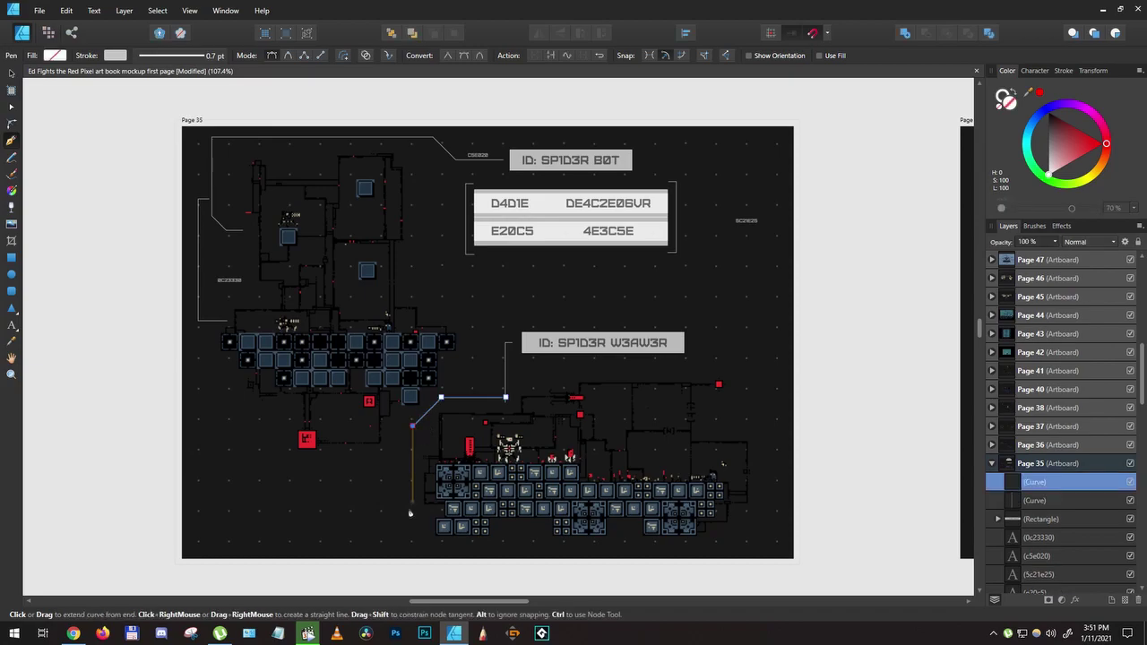
click(318, 499)
key(v)
drag(453, 175, 691, 277)
drag(570, 217, 287, 483)
mouse_move(389, 451)
mouse_down()
mouse_move(289, 483)
mouse_move(320, 484)
mouse_up()
- Adjust the connector's end point and move the copied table right to meet it
double_click(321, 499)
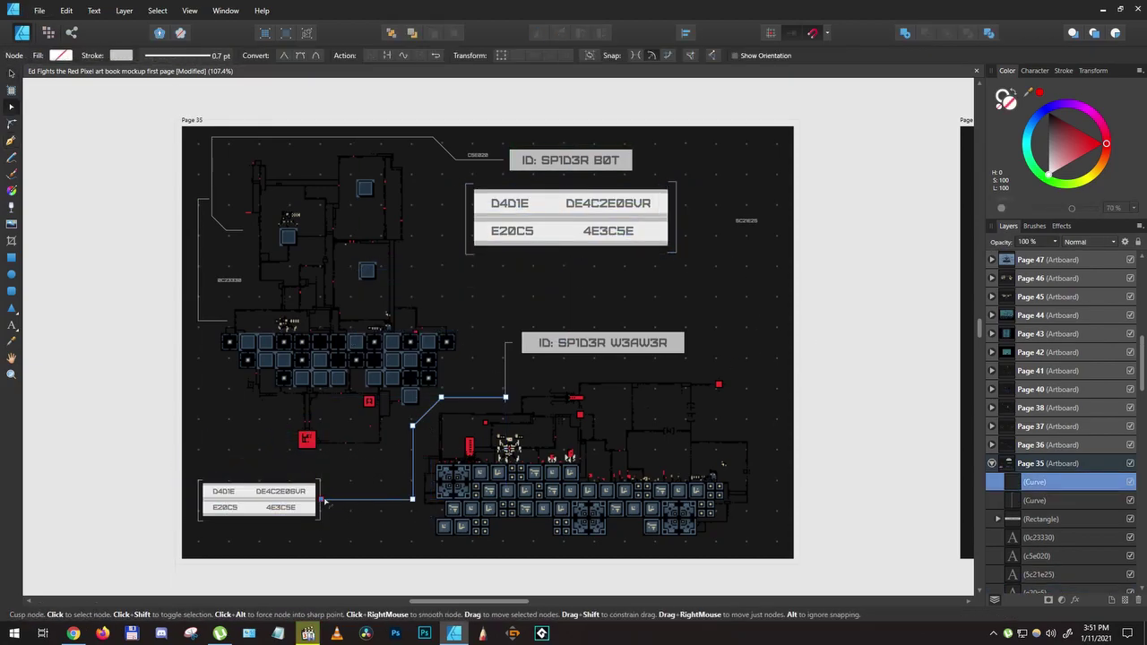
scroll(360, 501, up, 5)
scroll(271, 418, down, 2)
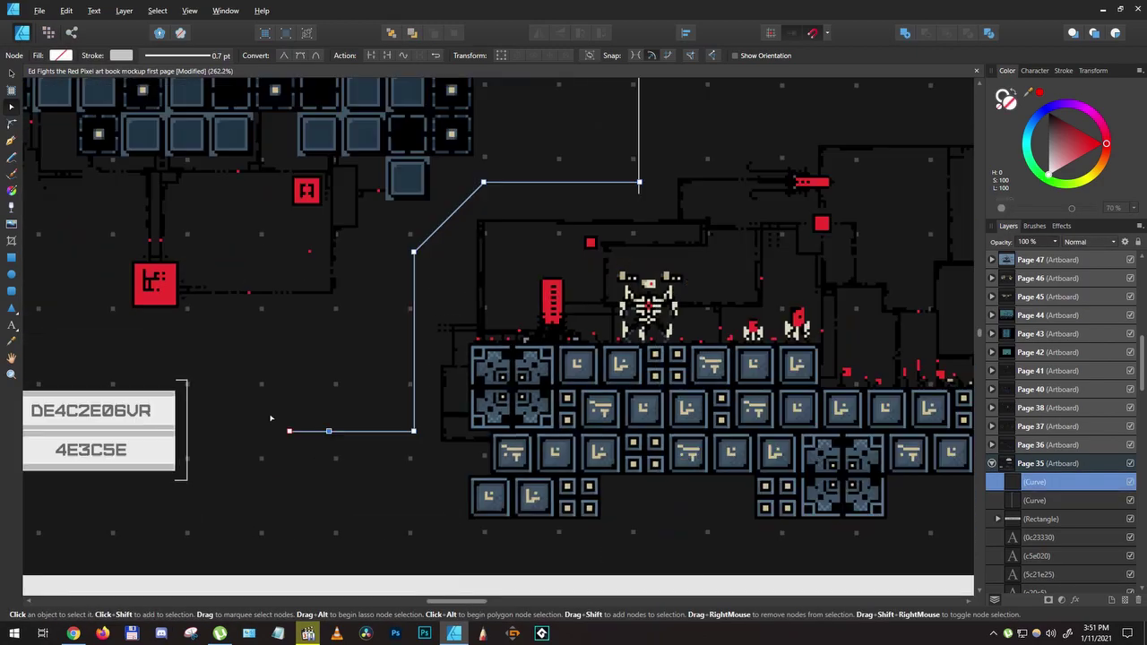
click(186, 432)
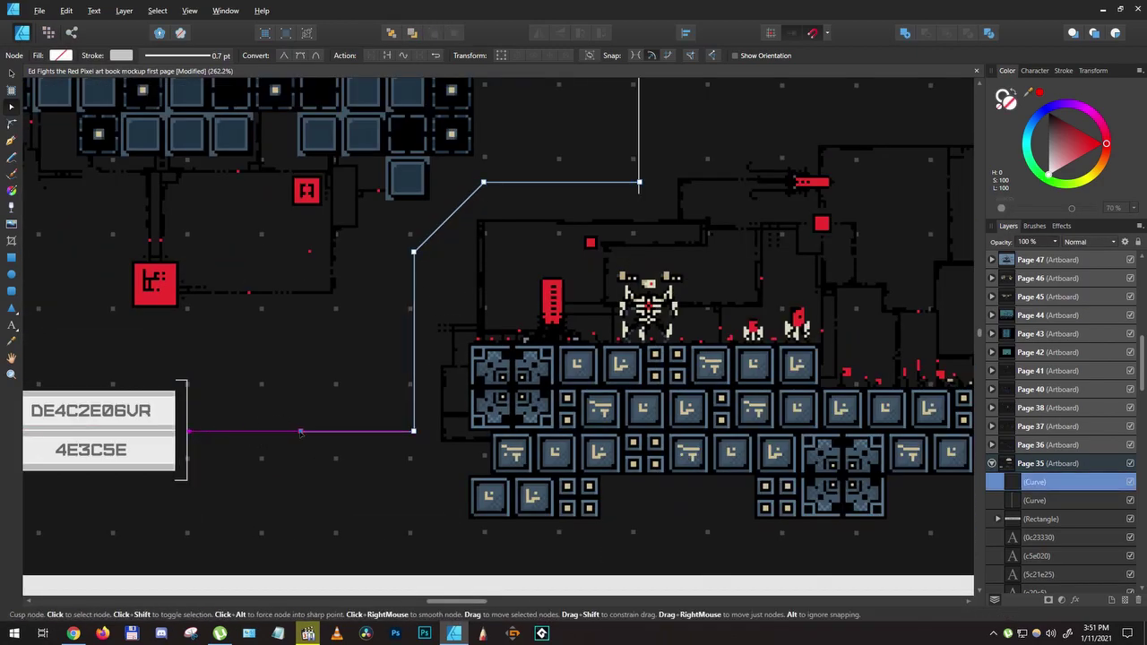
key(Escape)
scroll(381, 445, up, 3)
scroll(512, 367, down, 4)
key(v)
drag(314, 430, 381, 430)
scroll(386, 403, down, 4)
scroll(491, 387, up, 5)
scroll(491, 387, down, 1)
- Add a small square at the connector's corner and refine the line's points
key(m)
drag(458, 387, 458, 387)
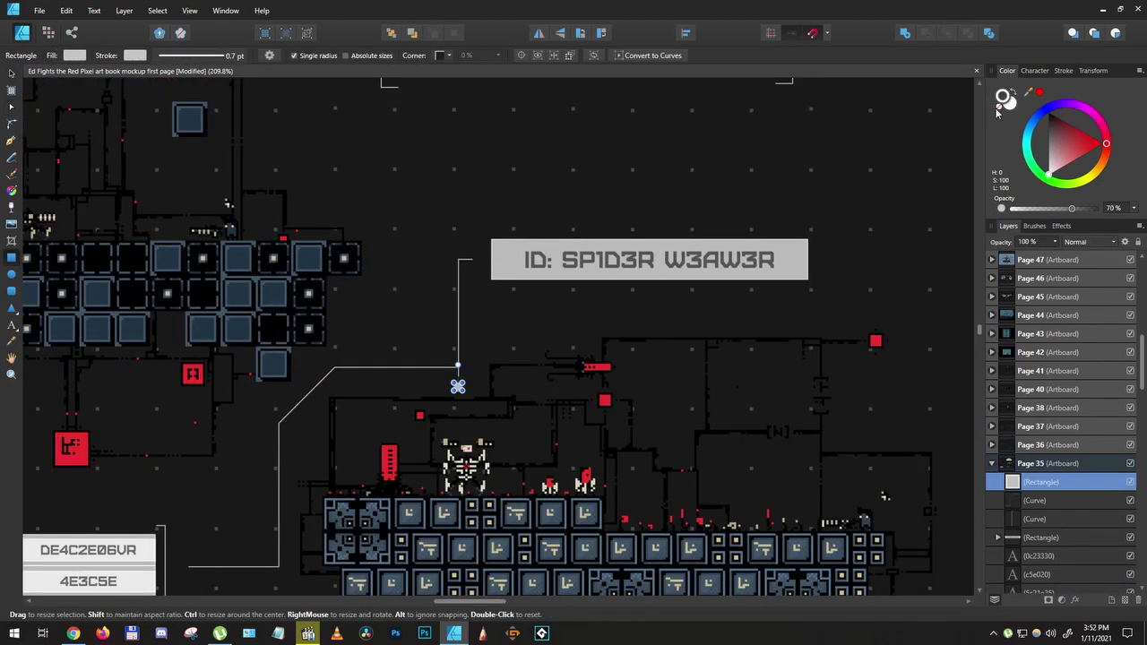
scroll(457, 386, up, 4)
scroll(412, 348, up, 3)
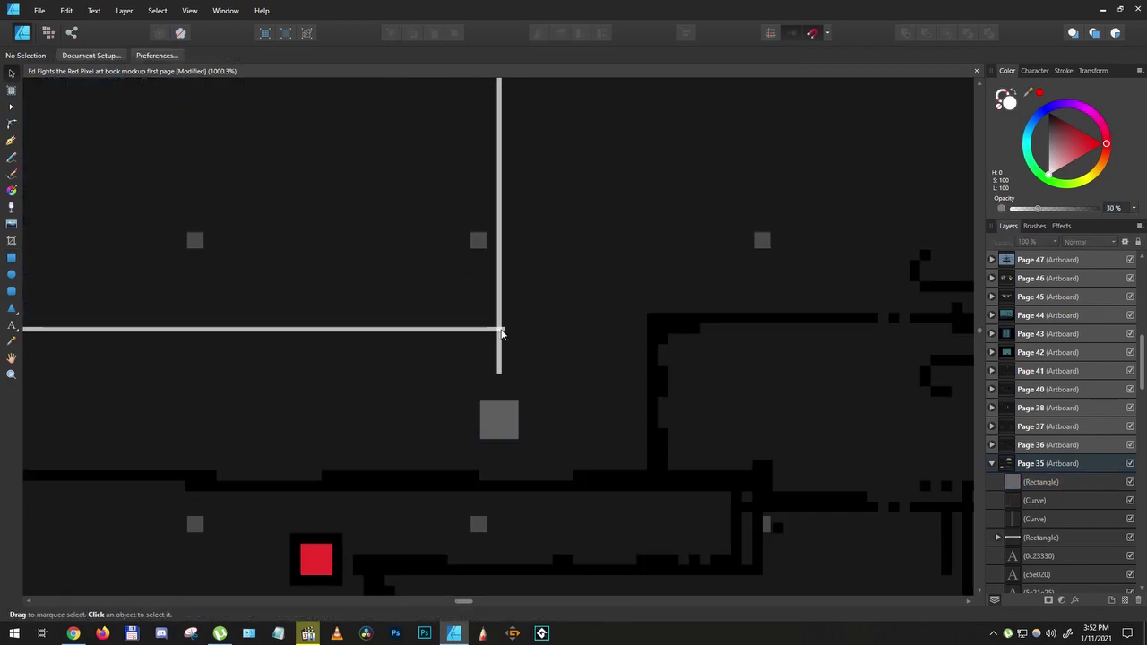
click(500, 330)
key(a)
scroll(502, 330, down, 6)
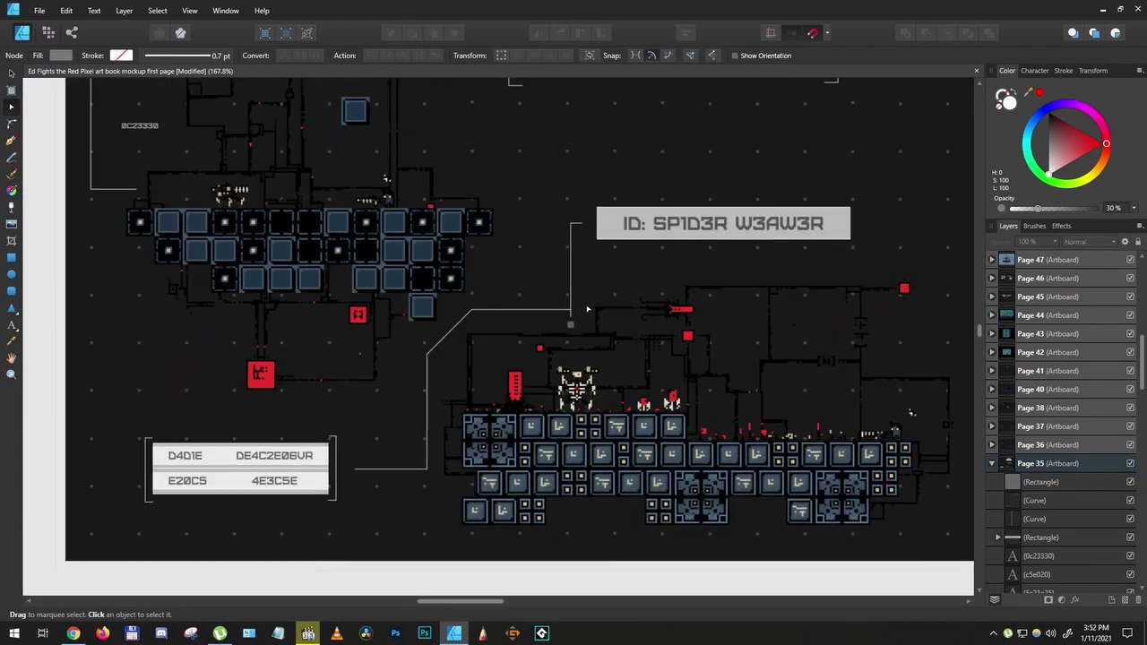
scroll(359, 394, down, 2)
click(260, 446)
text(CN4J)
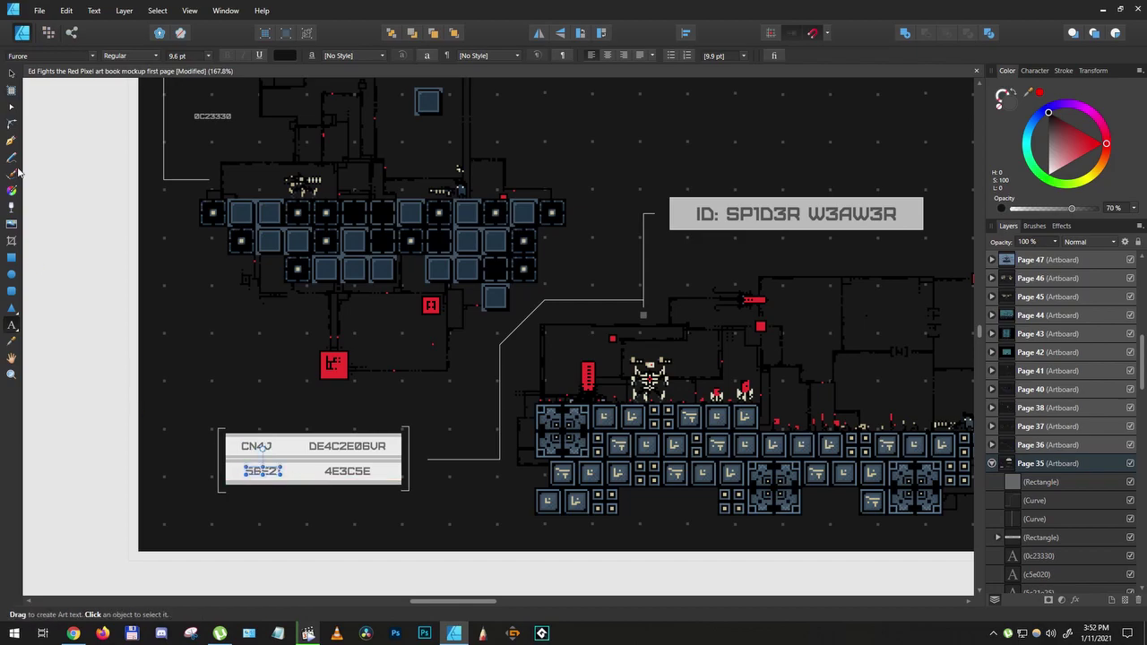
- Retype the lower table codes as CN4J, C841E3C0.E0, V9E5 and 623E21C
double_click(371, 445)
text(C84E5C0E0)
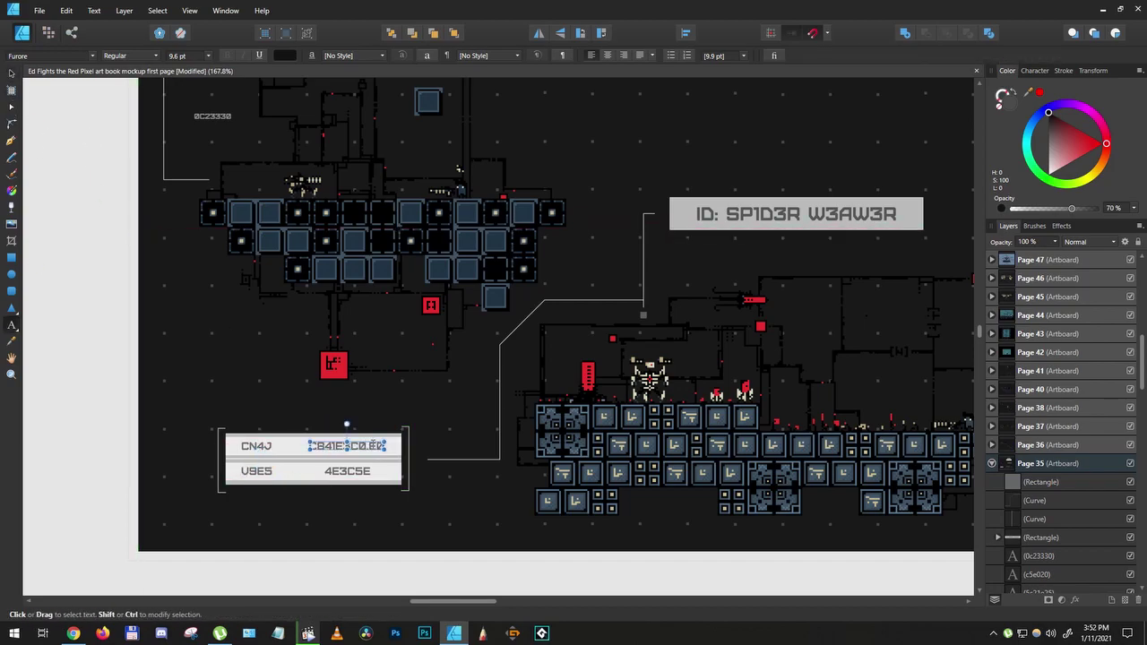
double_click(353, 472)
key(Escape)
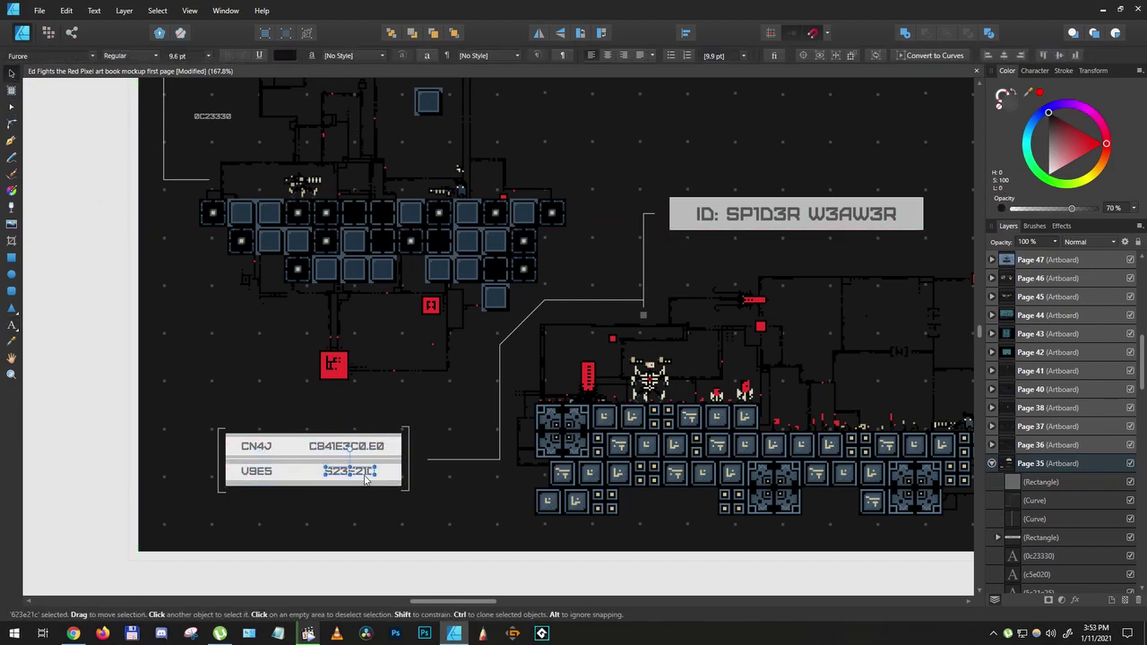
click(442, 416)
- Copy the faint 0c23330 label under the top table as a new d6e01df label
scroll(443, 417, down, 1)
mouse_move(597, 409)
mouse_down()
mouse_move(618, 432)
mouse_move(571, 453)
mouse_up()
click(149, 248)
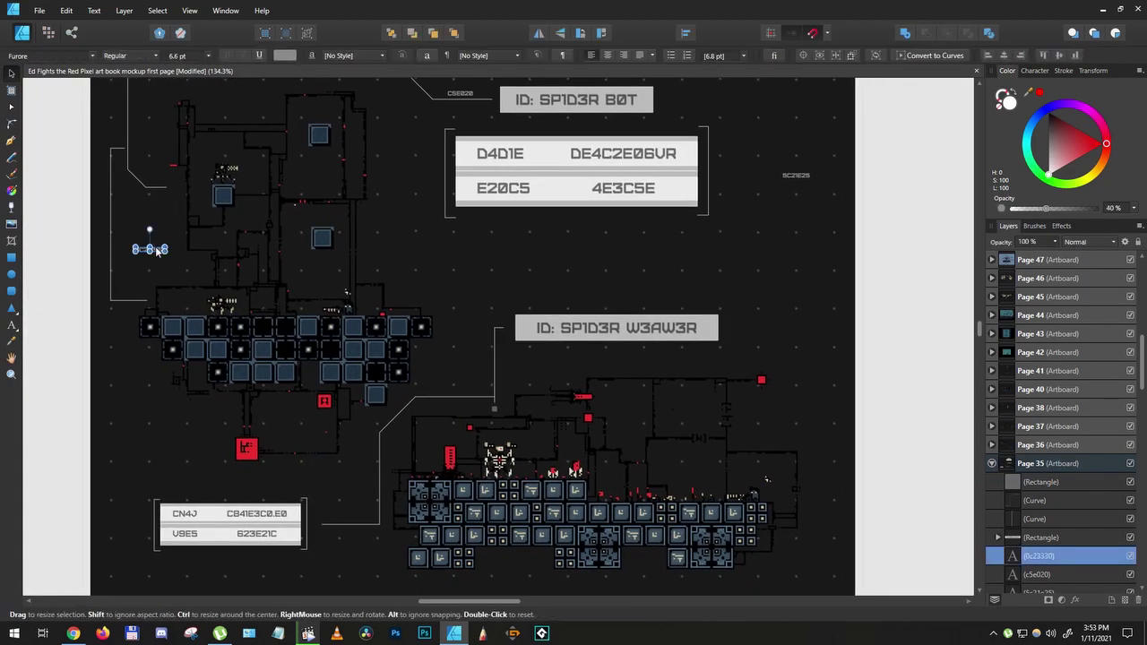
drag(630, 254, 628, 254)
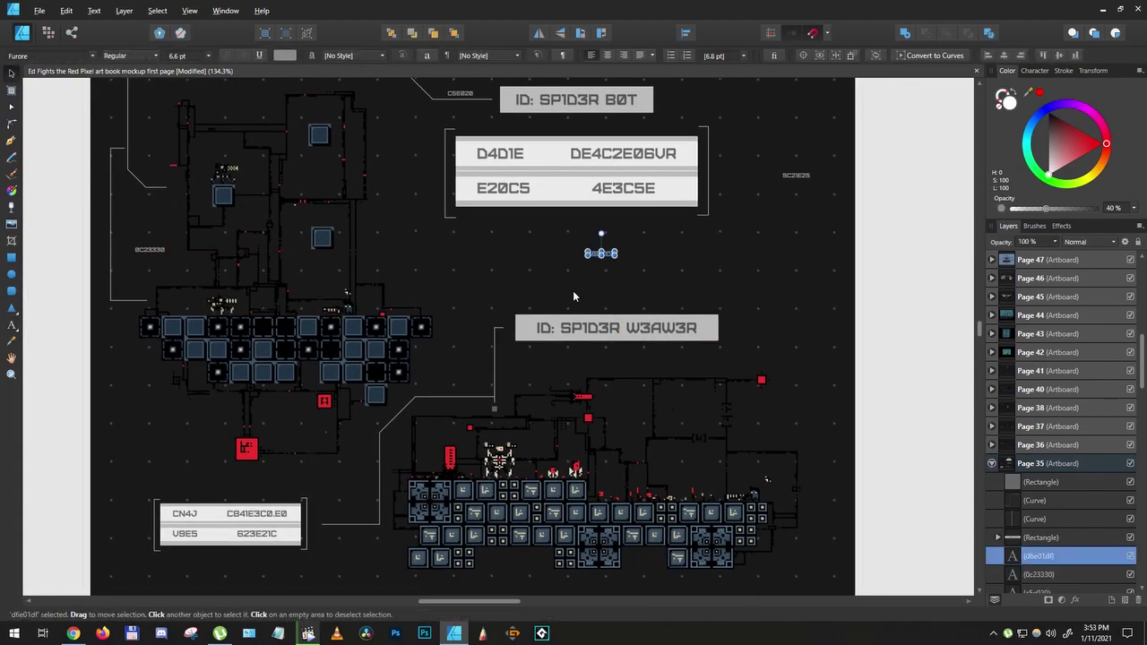
scroll(752, 317, down, 2)
click(713, 171)
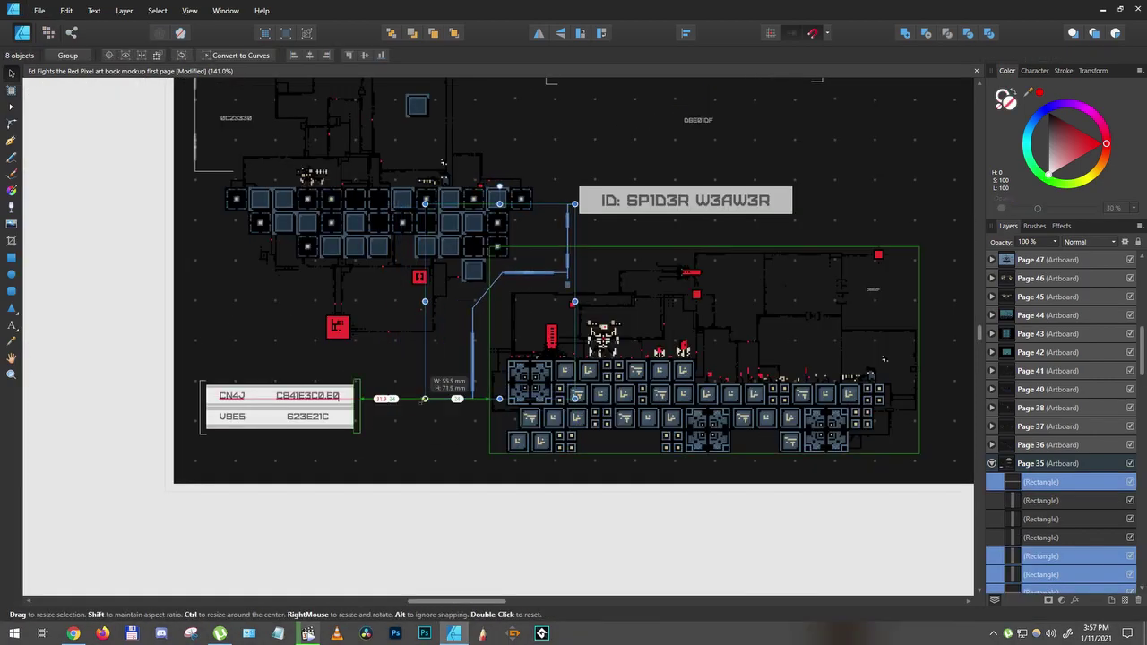
- Realign the connector lines and nudge the CN4J table beside the lower map
drag(188, 358, 387, 451)
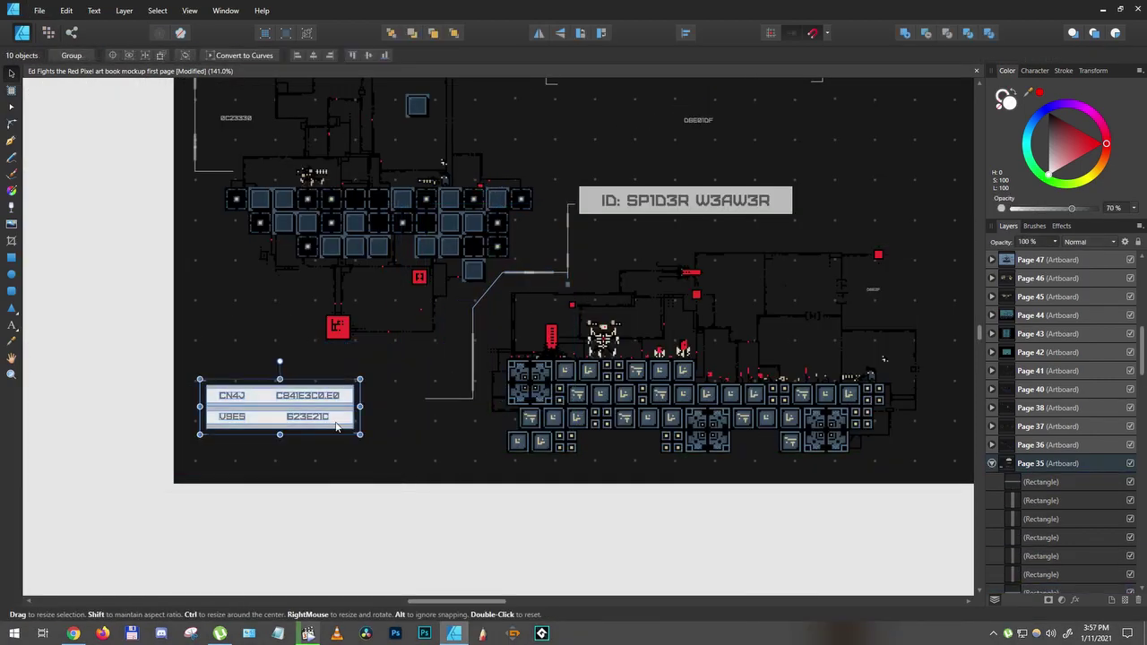
drag(296, 408, 345, 399)
click(224, 351)
click(296, 395)
drag(331, 333, 257, 387)
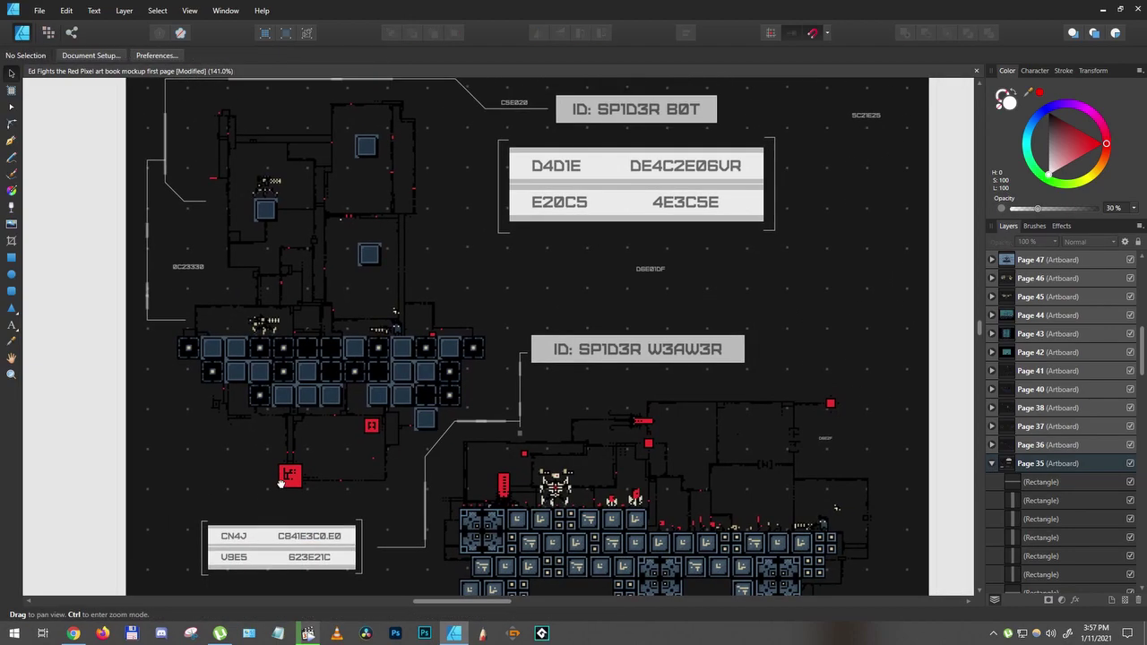
scroll(258, 387, down, 1)
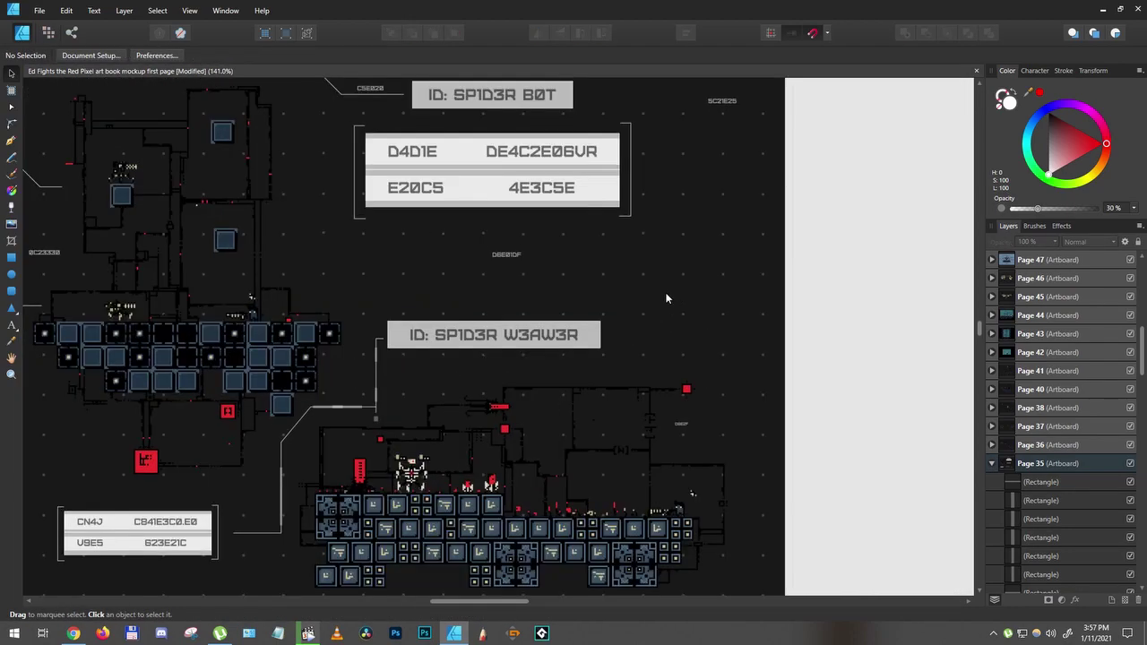
- Shift the lower boss map image and the CN4J/V8E5 panel to the left
drag(665, 295, 546, 364)
click(546, 364)
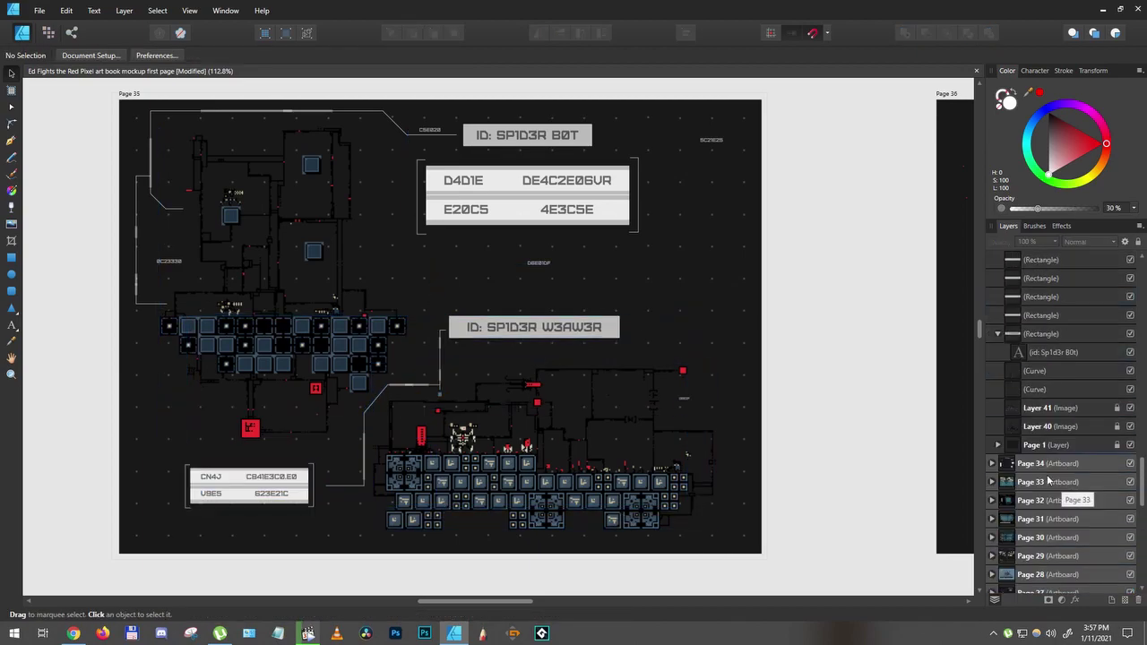
drag(556, 498, 556, 498)
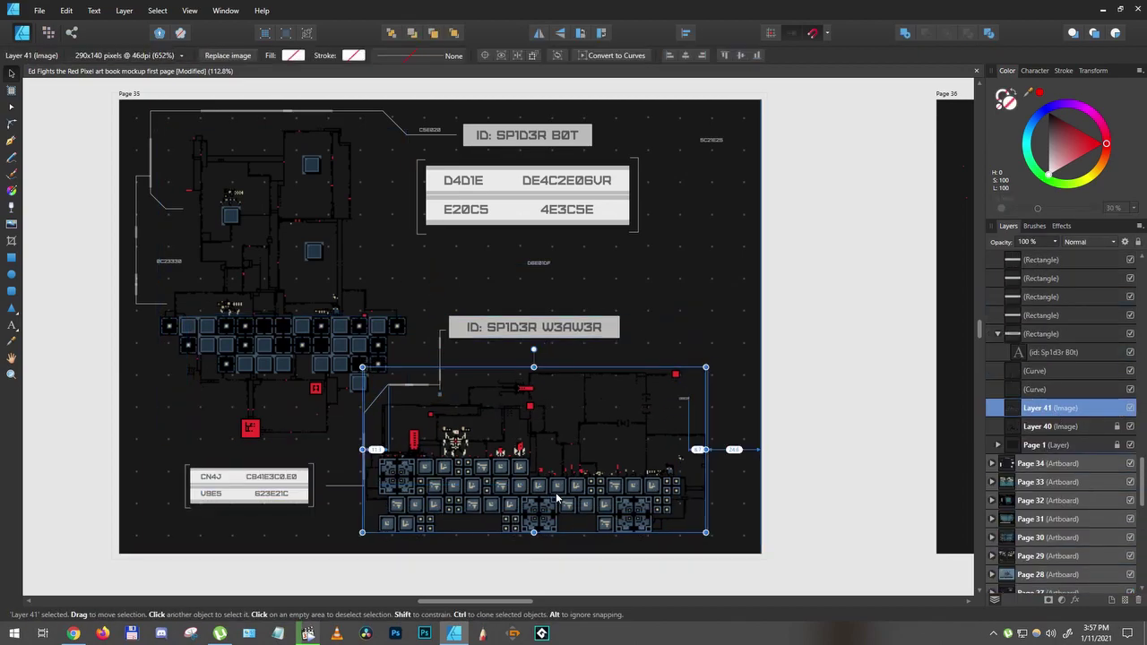
drag(557, 498, 539, 501)
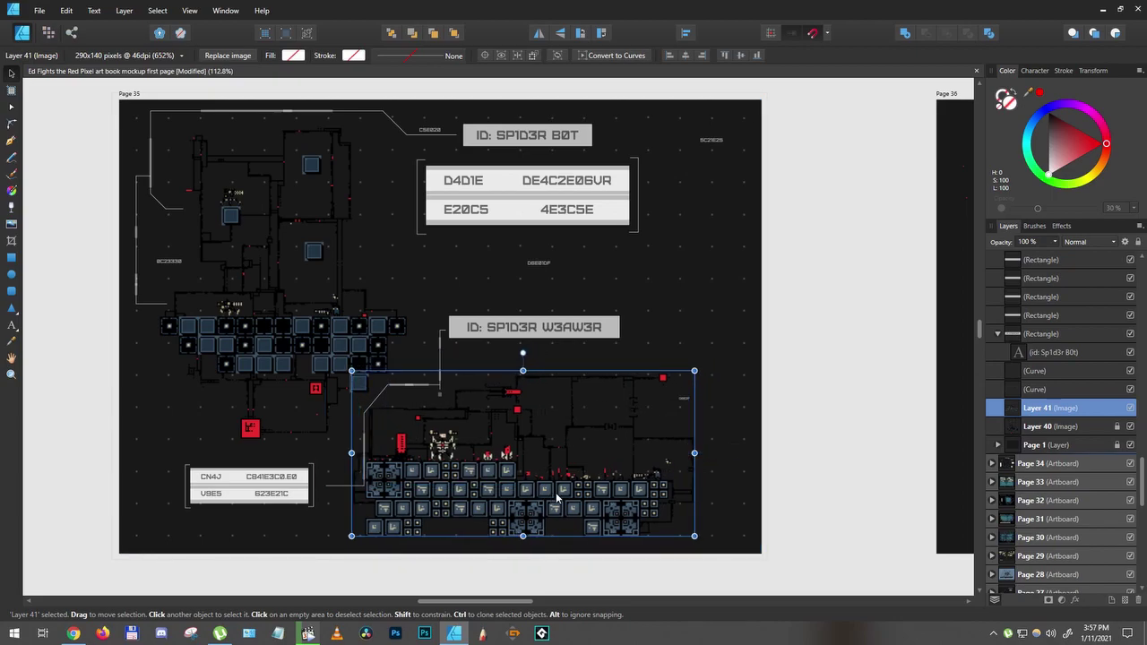
drag(242, 484, 206, 485)
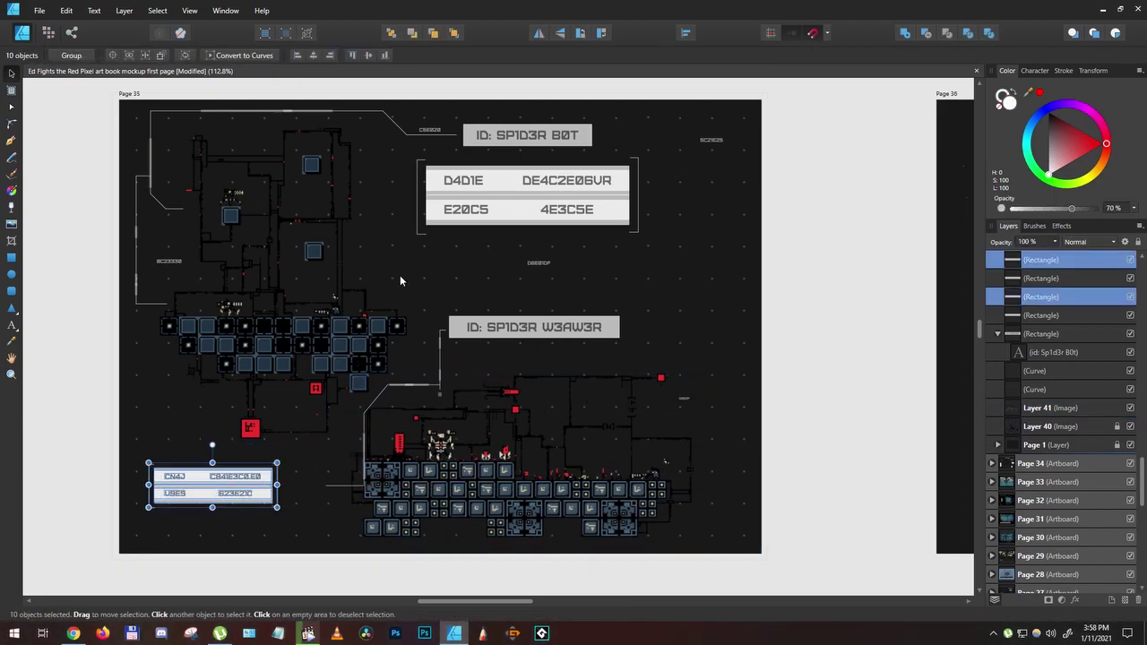
- Stretch the connector lines around the lower map to reach the moved panel
drag(301, 278, 447, 532)
drag(318, 410, 300, 412)
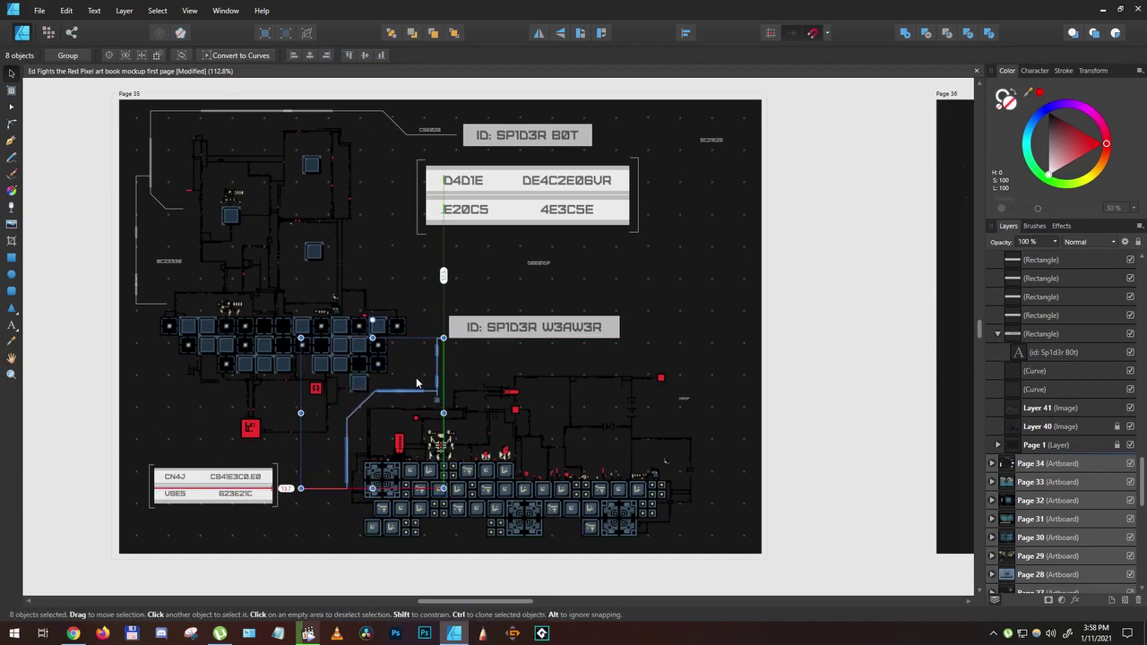
click(659, 296)
ctrl+scroll(460, 343, up, 4)
click(389, 377)
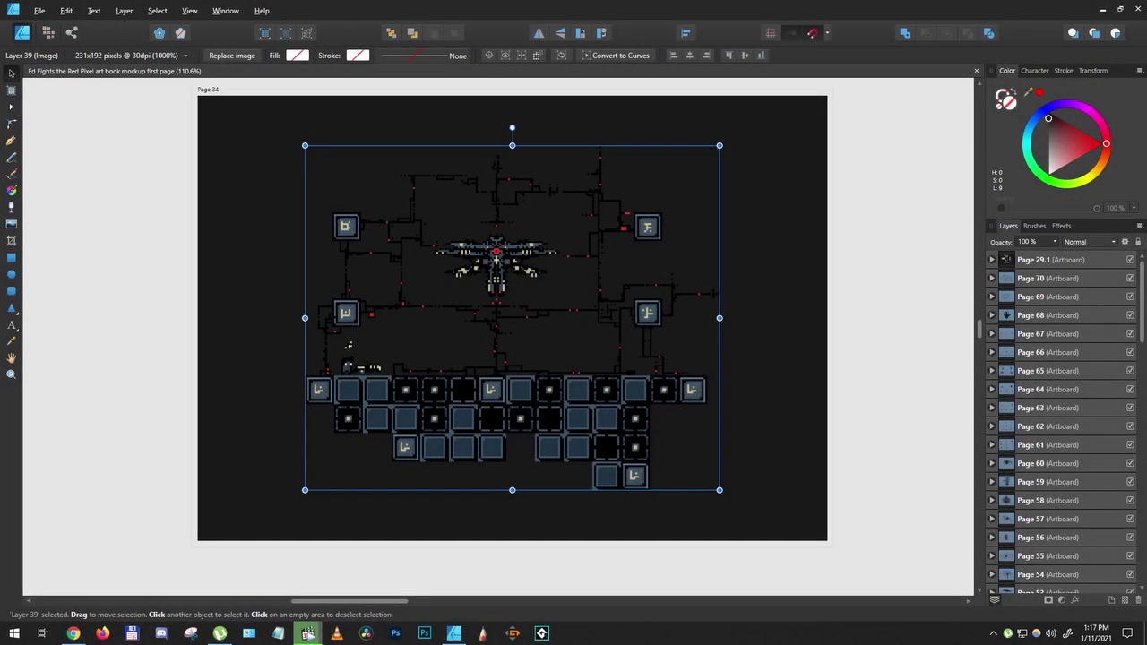
- Pen an angled connector path across the top of the moth map
key(p)
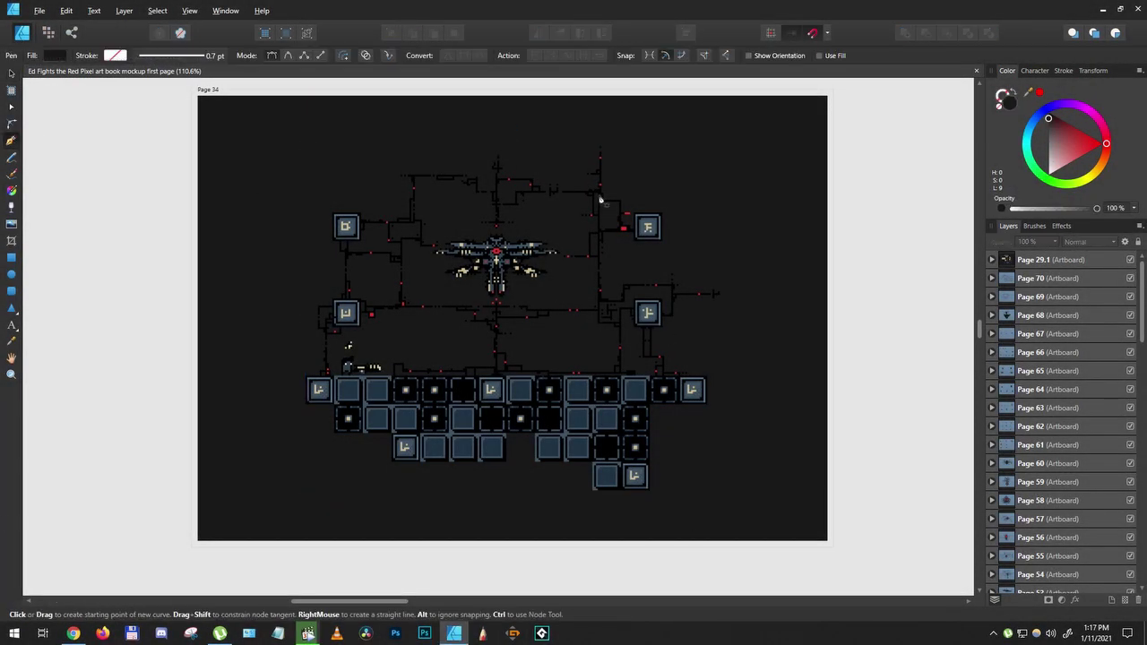
click(499, 134)
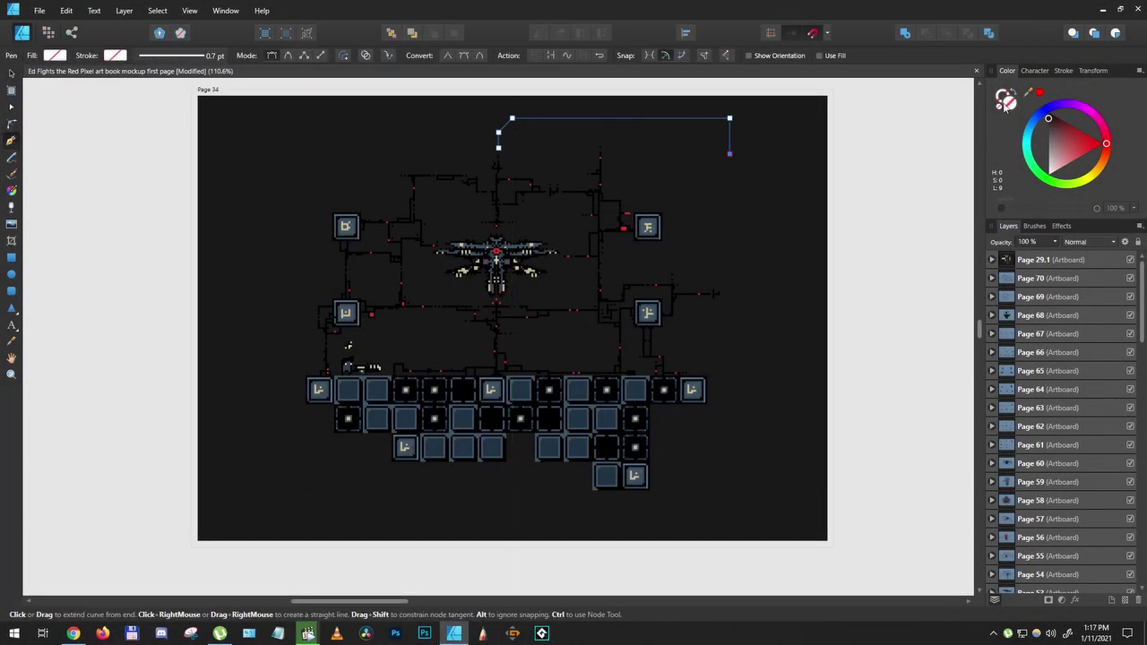
key(v)
click(538, 143)
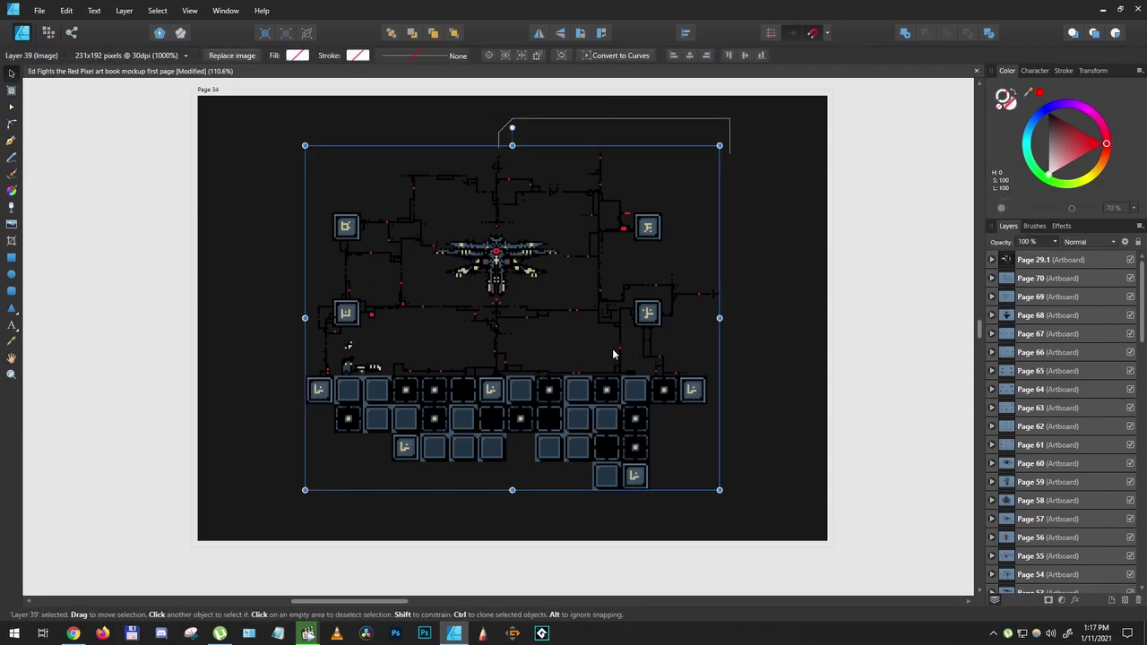
click(638, 74)
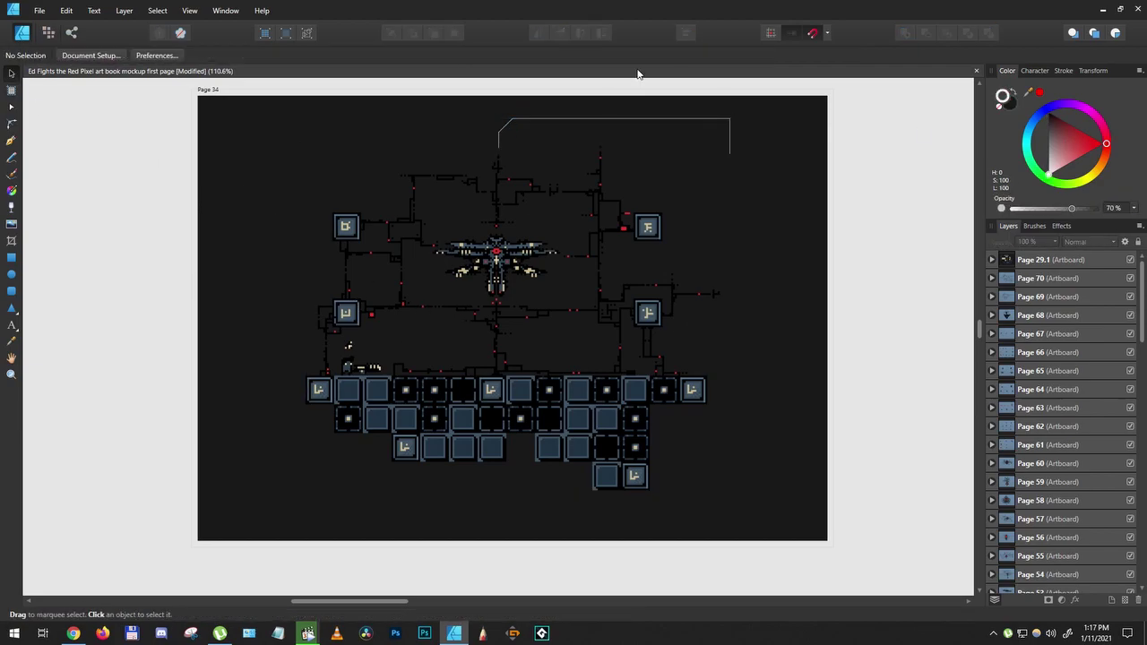
click(12, 326)
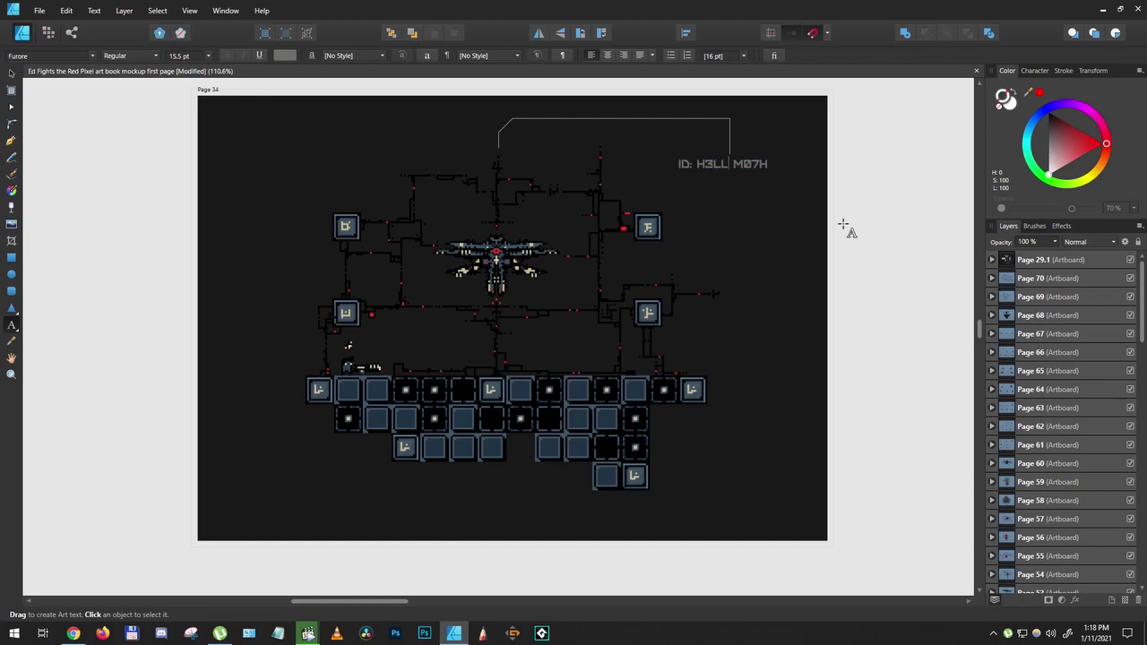
- Finish the ID: H3LL M07H label and zoom to fit the whole artboard
key(v)
scroll(750, 328, up, 3)
scroll(819, 228, up, 3)
scroll(732, 244, up, 2)
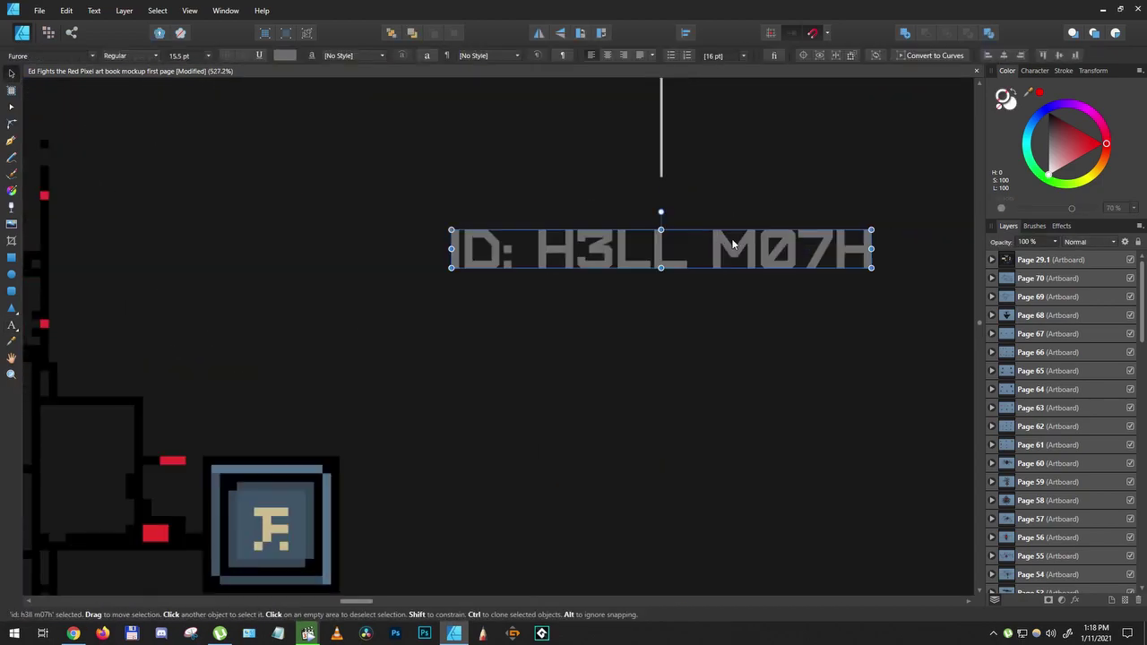
key(ctrl+0)
key(p)
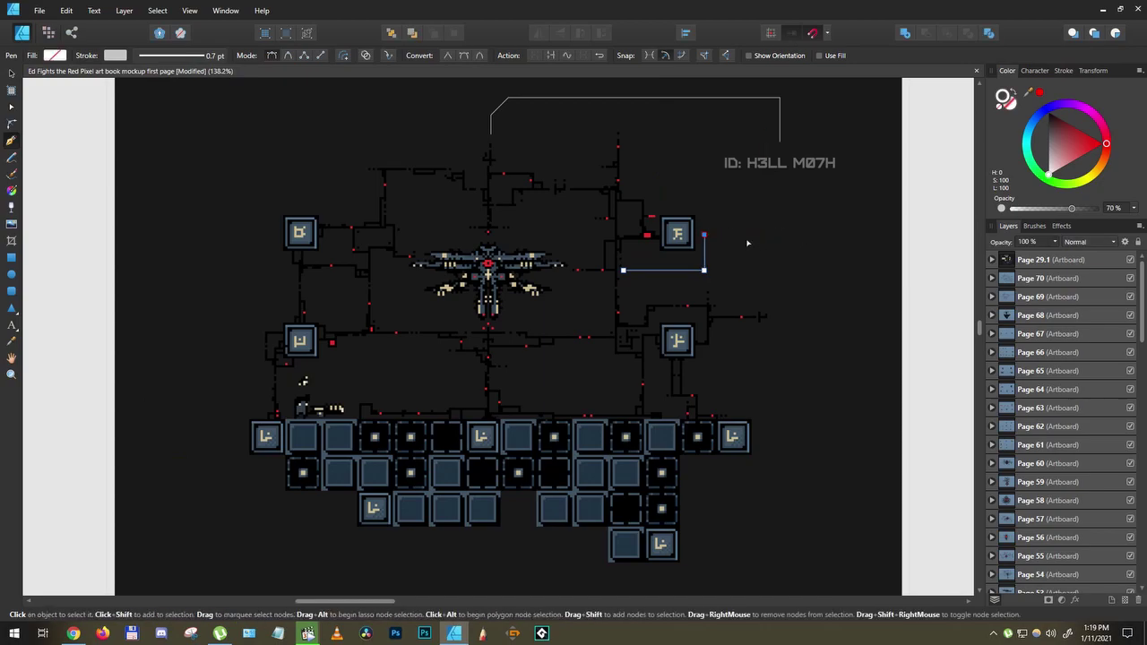
scroll(681, 275, right, 3)
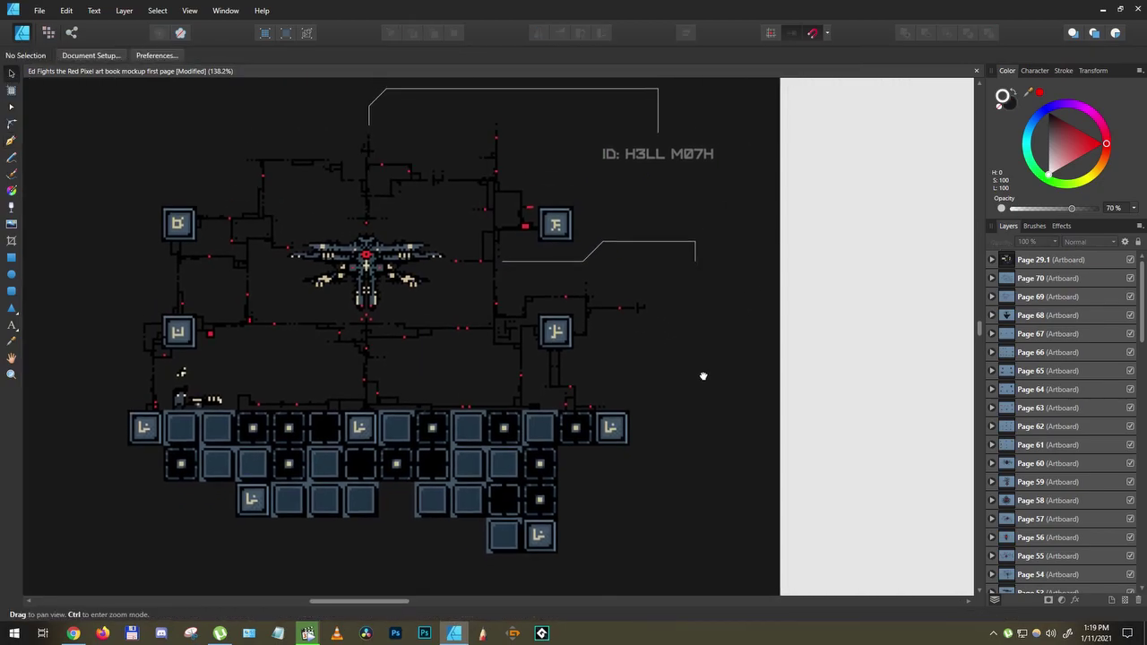
scroll(681, 275, down, 1)
- Draw a tall grey rectangle right of the map and a small grey box over the ID label
key(m)
drag(650, 258, 745, 436)
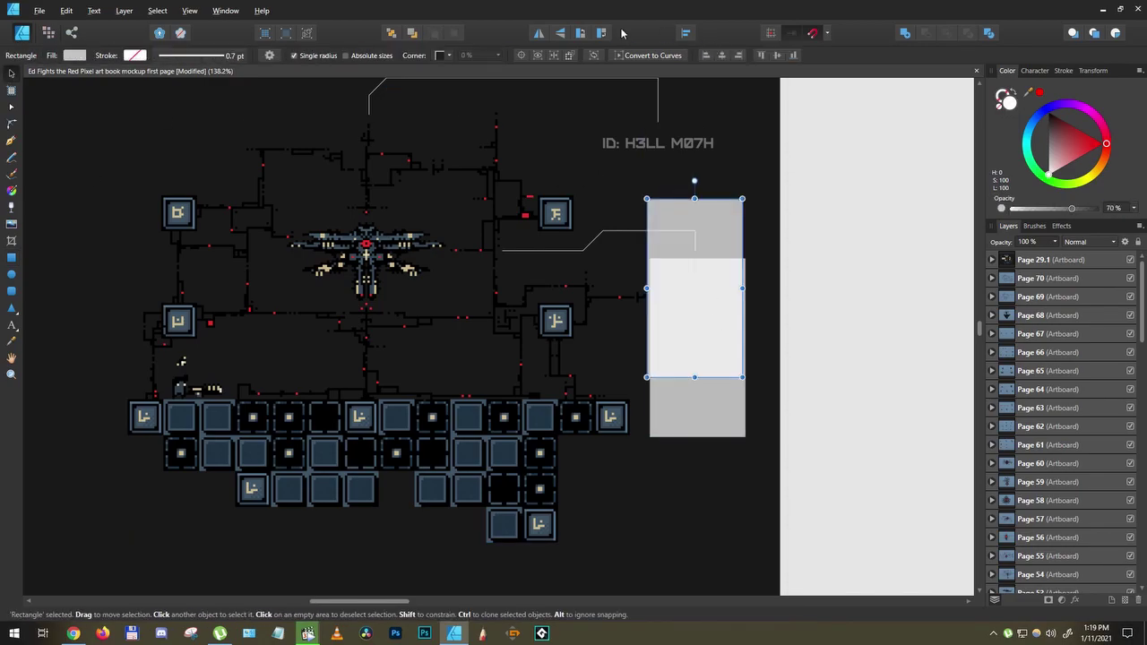
mouse_move(745, 437)
mouse_down()
mouse_move(681, 340)
mouse_move(654, 144)
mouse_move(724, 143)
mouse_up()
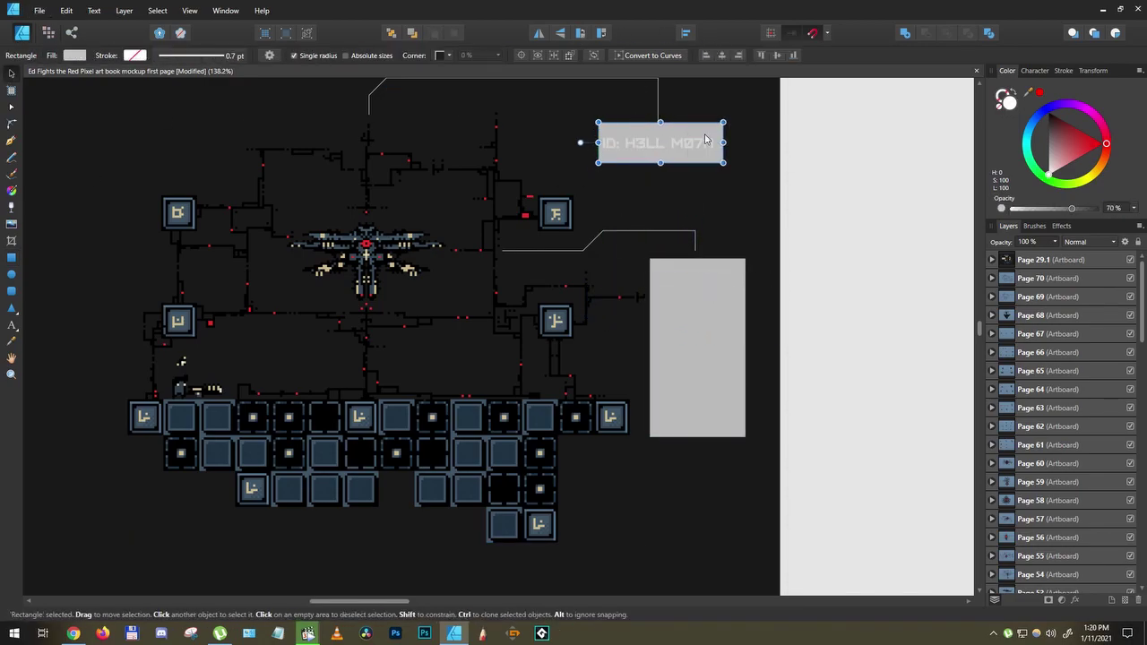
scroll(696, 141, up, 3)
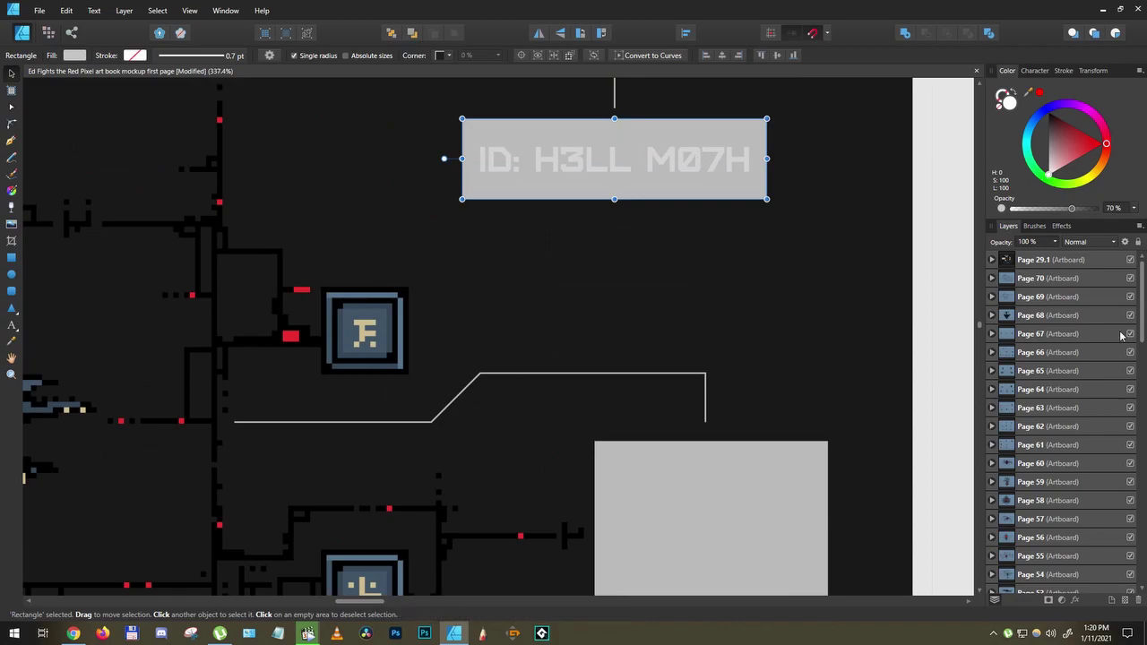
scroll(1119, 335, down, 5)
- Nest the ID label inside the small grey box and raise its opacity
click(1075, 408)
drag(1075, 400, 1061, 390)
click(1066, 209)
scroll(762, 392, down, 5)
scroll(804, 428, down, 3)
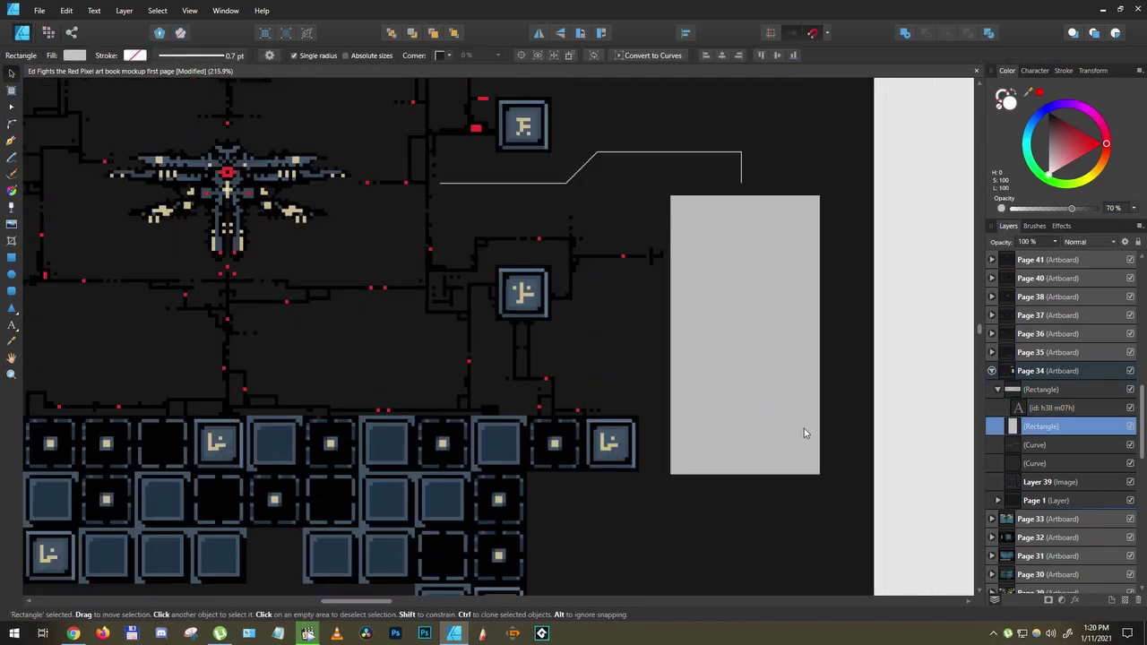
click(770, 376)
click(715, 188)
click(744, 469)
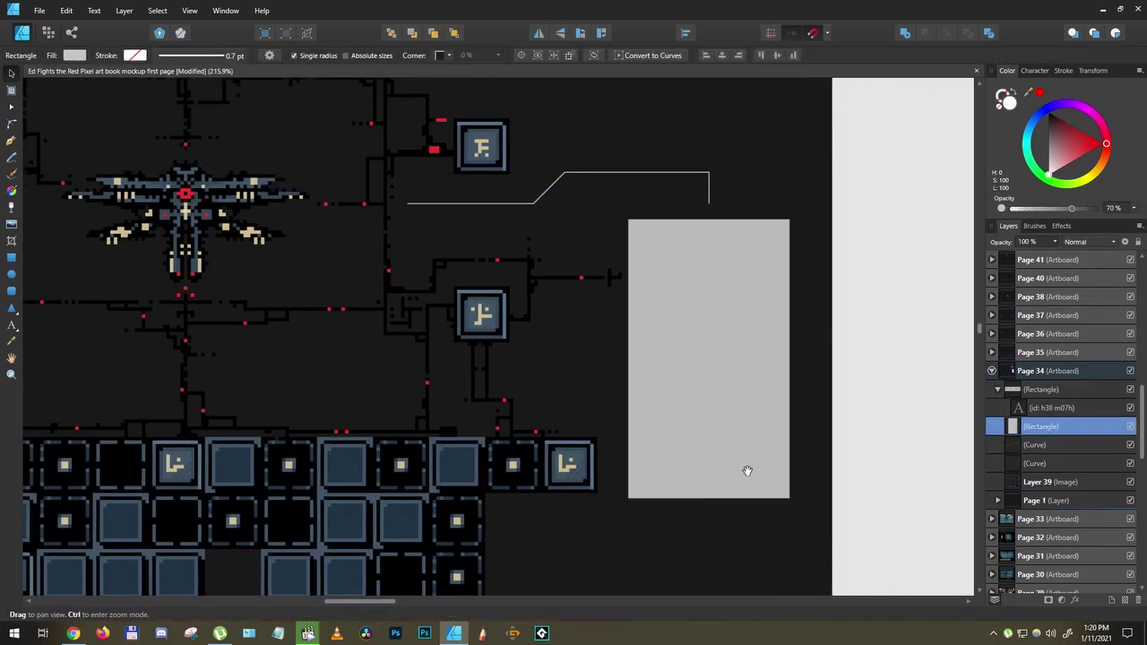
- Shorten the tall grey rectangle and paste a text object into the panel
scroll(744, 468, down, 1)
drag(744, 469, 714, 279)
key(ctrl+v)
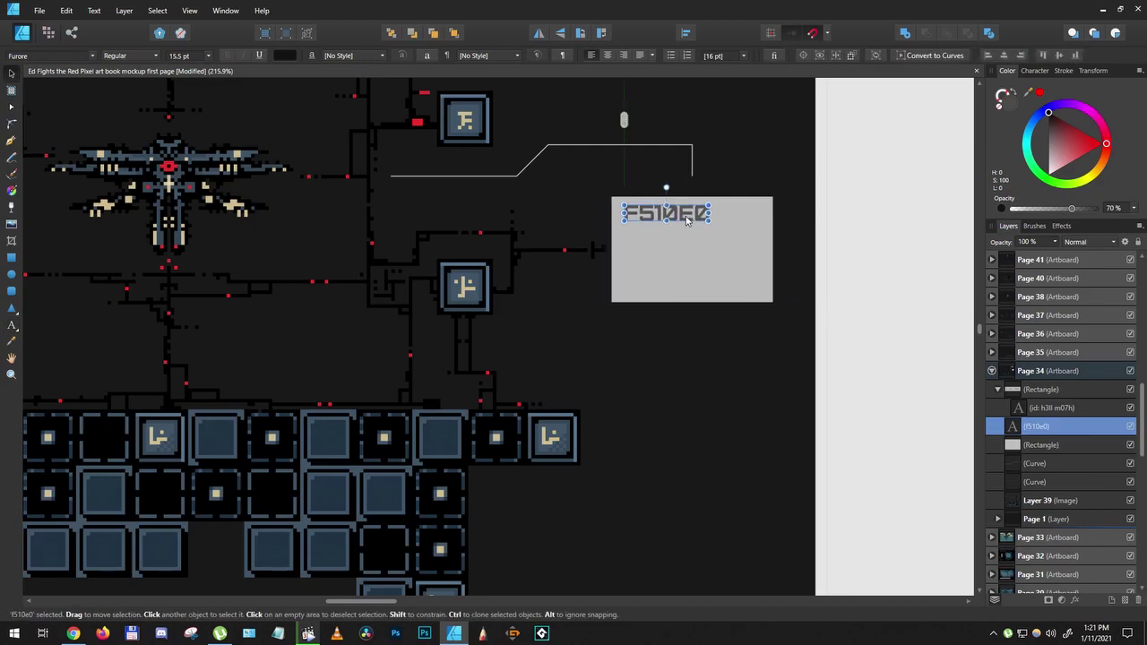
key(ctrl+d)
click(12, 326)
click(610, 377)
- Add the FAST SP33D line, make the header ID: F510E0, and move FAST SP33D into the panel
text(fast sp33d)
click(651, 213)
text(ID)
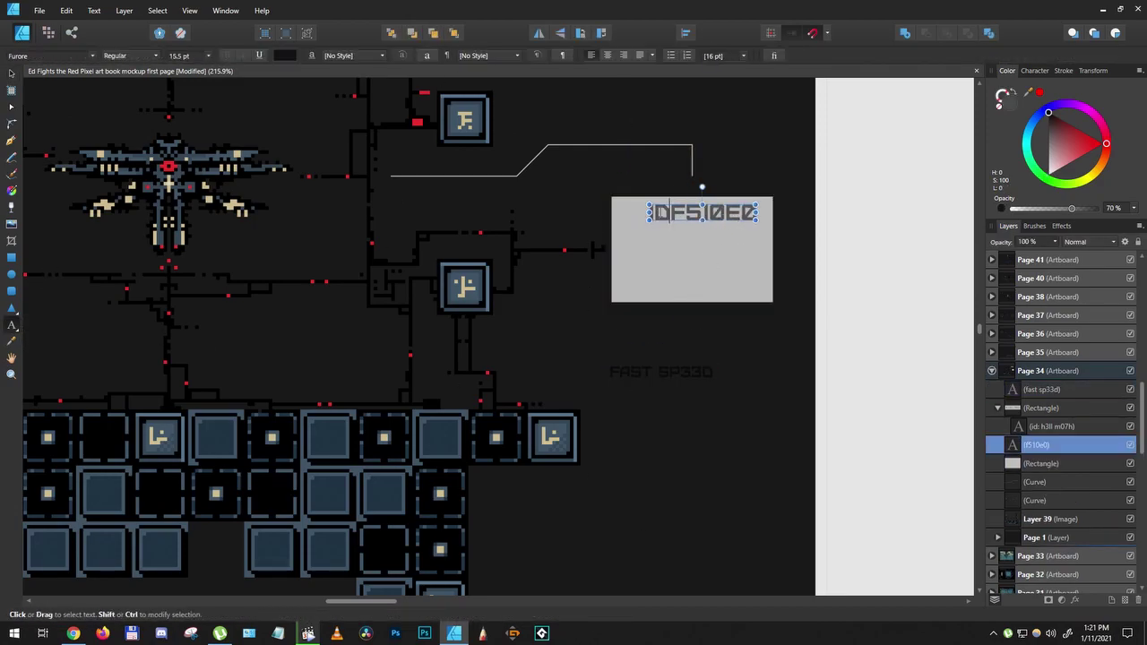
key(Escape)
drag(686, 363, 708, 286)
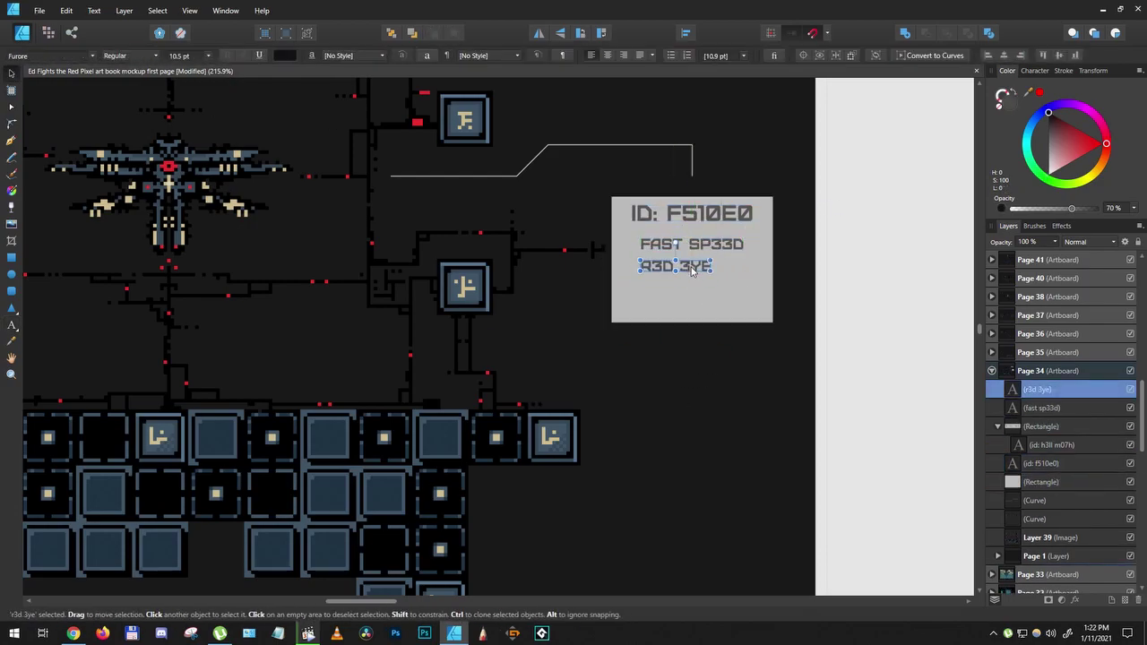
- Position R3D 3YE and duplicate it into the R3D LAS3R5 line below
drag(690, 271, 691, 278)
click(627, 296)
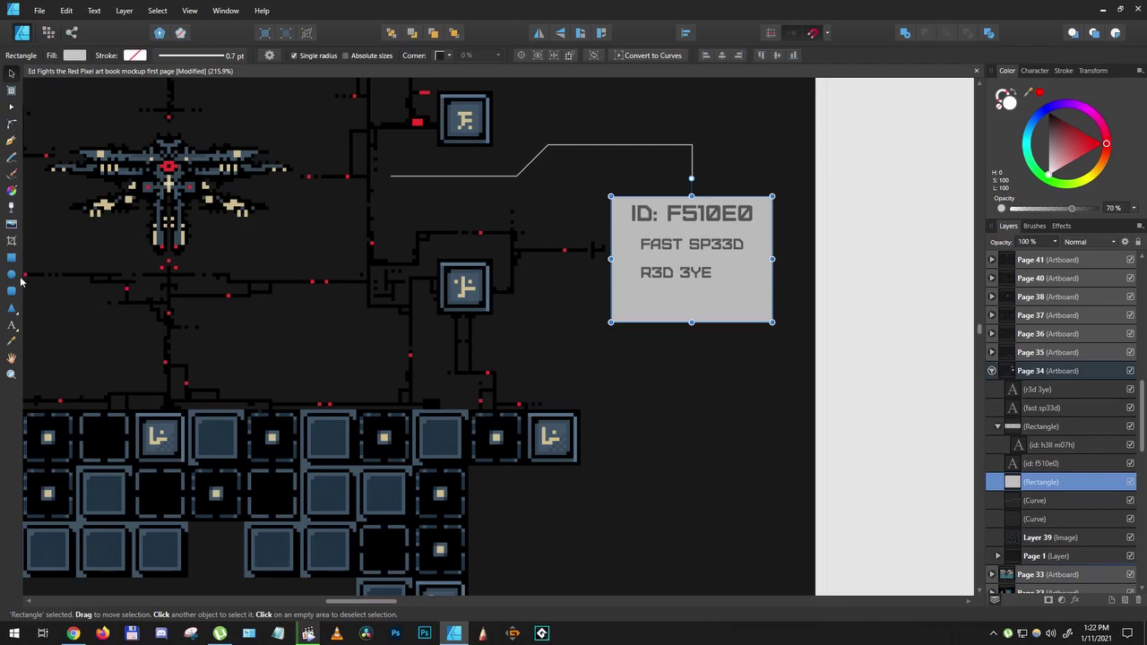
click(40, 328)
click(675, 273)
key(ctrl+j)
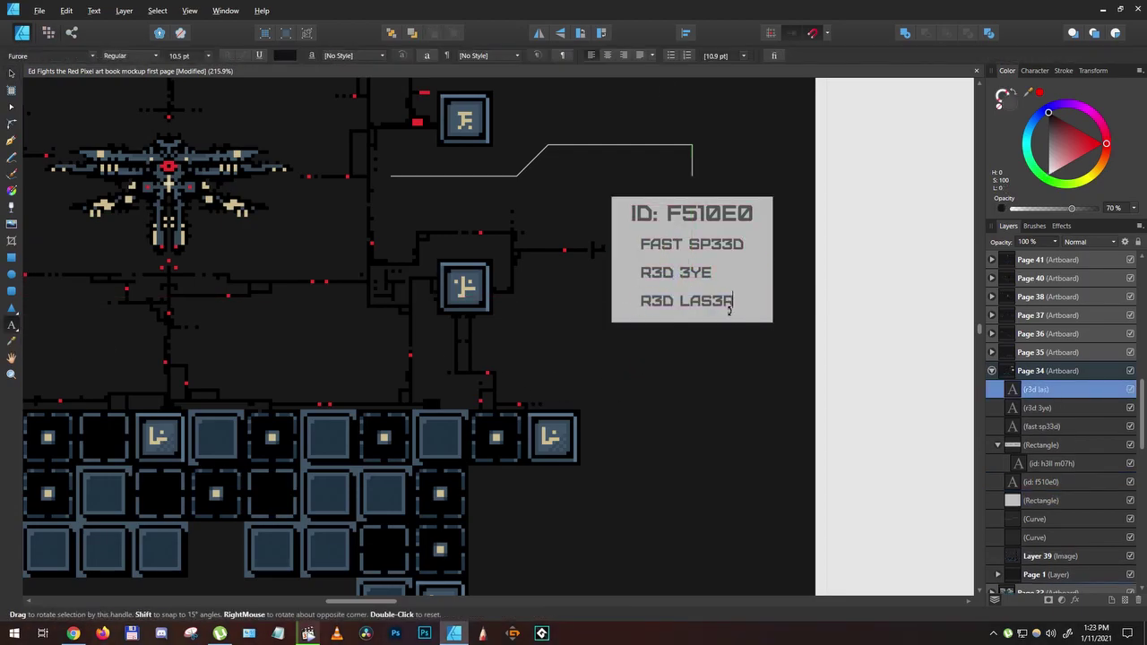
click(654, 376)
click(627, 313)
click(654, 376)
scroll(748, 547, down, 2)
scroll(748, 547, down, 2)
scroll(626, 338, left, 3)
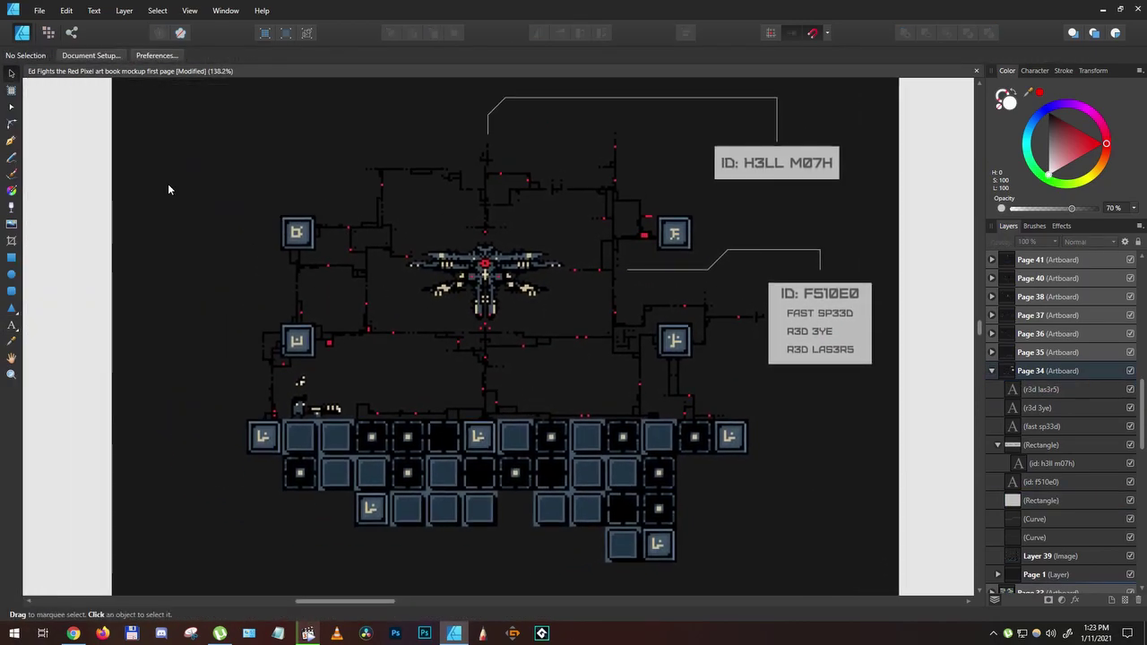
- Draw a new angled connector line with the Pen tool
key(p)
mouse_move(827, 267)
mouse_down()
mouse_move(828, 199)
mouse_move(870, 107)
mouse_up()
click(831, 229)
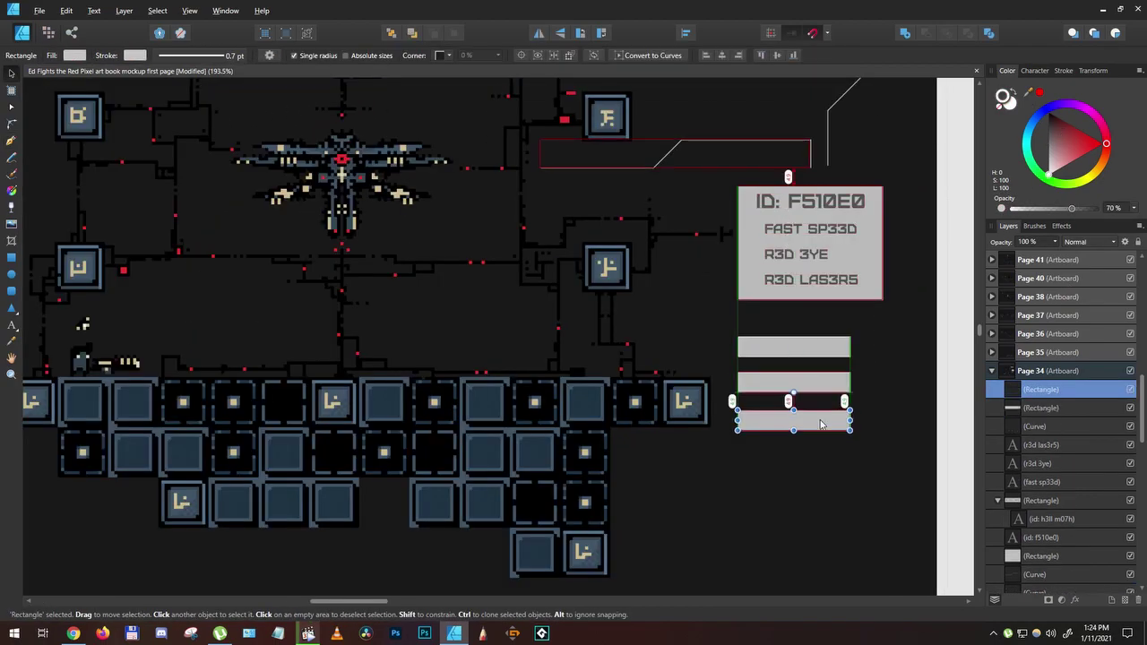
- Duplicate the bar rectangles into three stacked white bars with grey ends
click(815, 381)
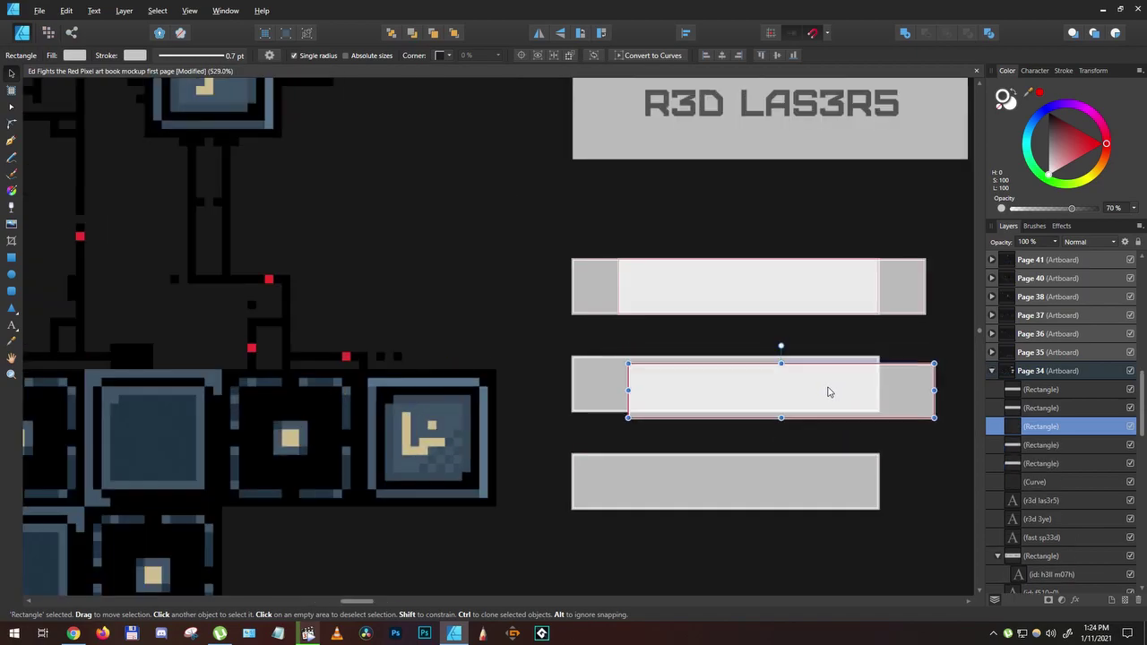
scroll(817, 381, up, 4)
key(ctrl+j)
scroll(815, 484, down, 5)
drag(824, 346, 749, 415)
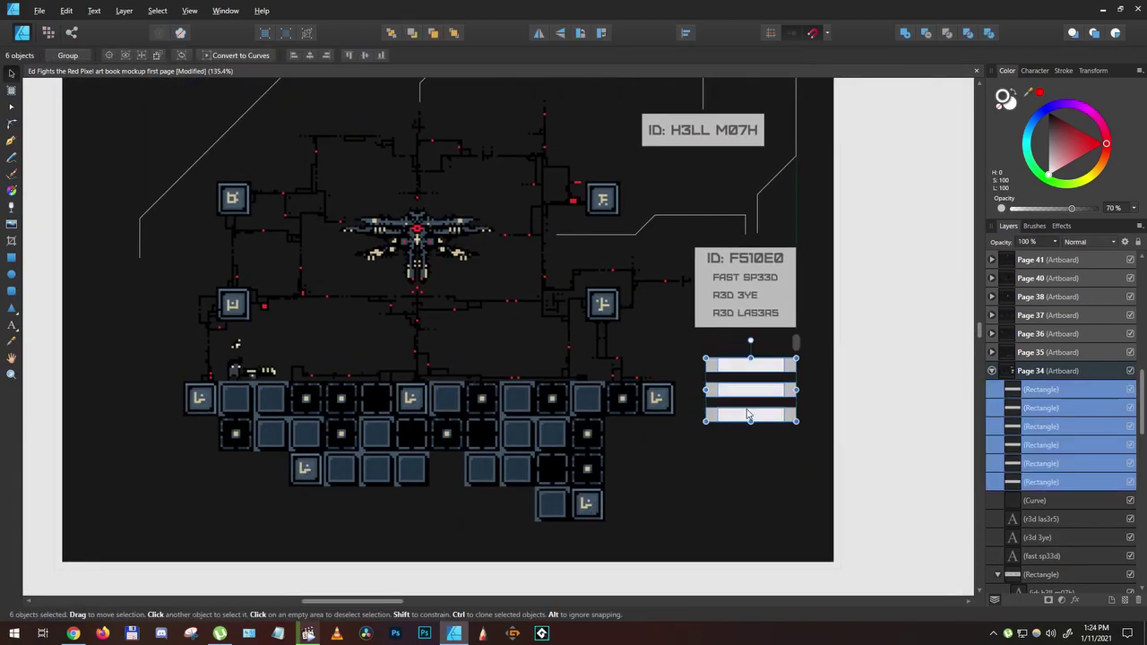
- Copy the R3D LAS3R5 text into the top white bar for retyping
scroll(806, 404, up, 3)
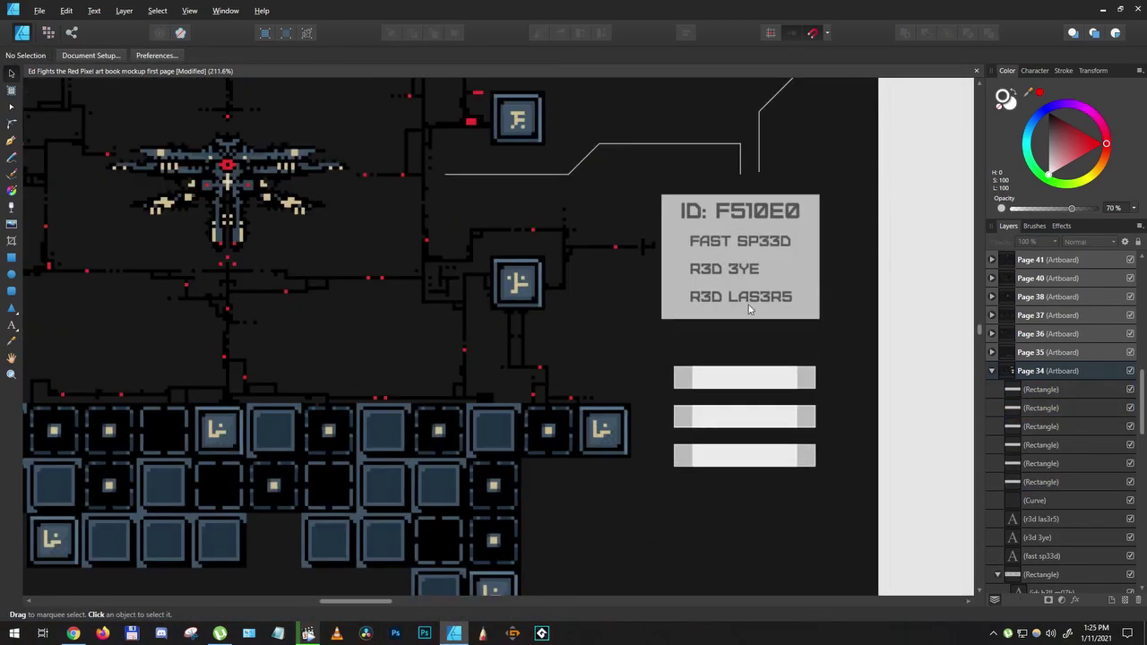
click(763, 361)
drag(762, 361, 745, 376)
scroll(746, 377, up, 3)
double_click(705, 340)
- Retype the copied text as ID: 330E5 and centre it on the top bar
key(ctrl+a)
key(BackSpace)
text(id: 330e5)
key(Escape)
mouse_move(668, 380)
mouse_down()
mouse_move(707, 380)
mouse_move(664, 353)
mouse_up()
scroll(768, 404, down, 2)
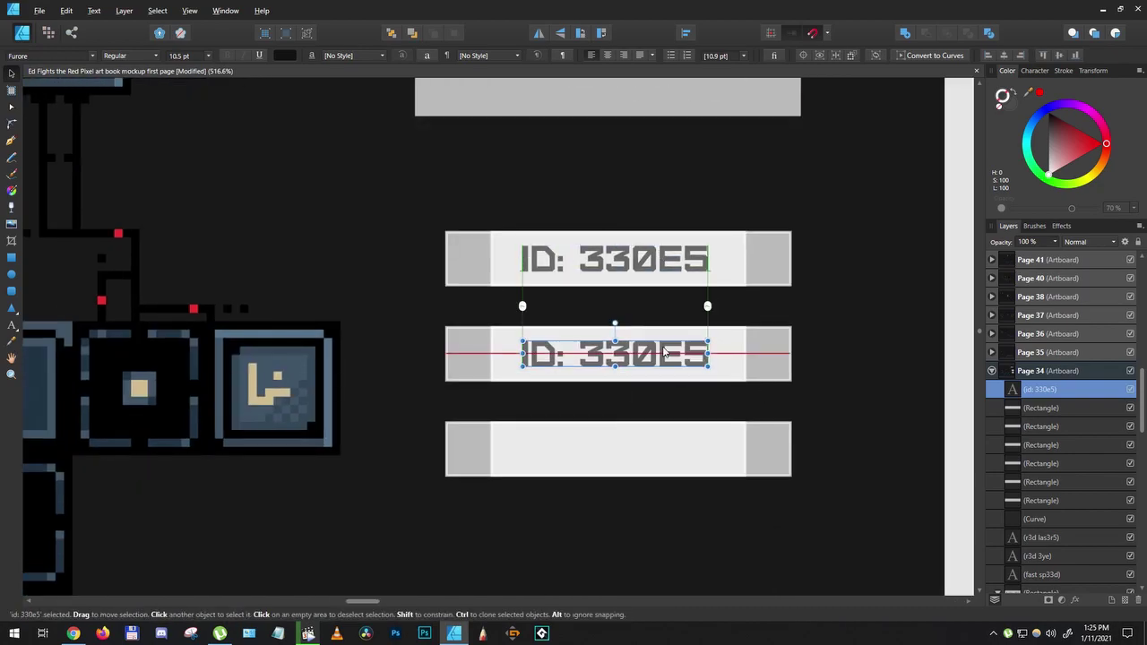
- Duplicate the label into the lower bars, retyped as ID: E4C0E and ID: 3CH0
key(ctrl+j)
double_click(642, 354)
text(e4c0e)
double_click(643, 449)
text(3)
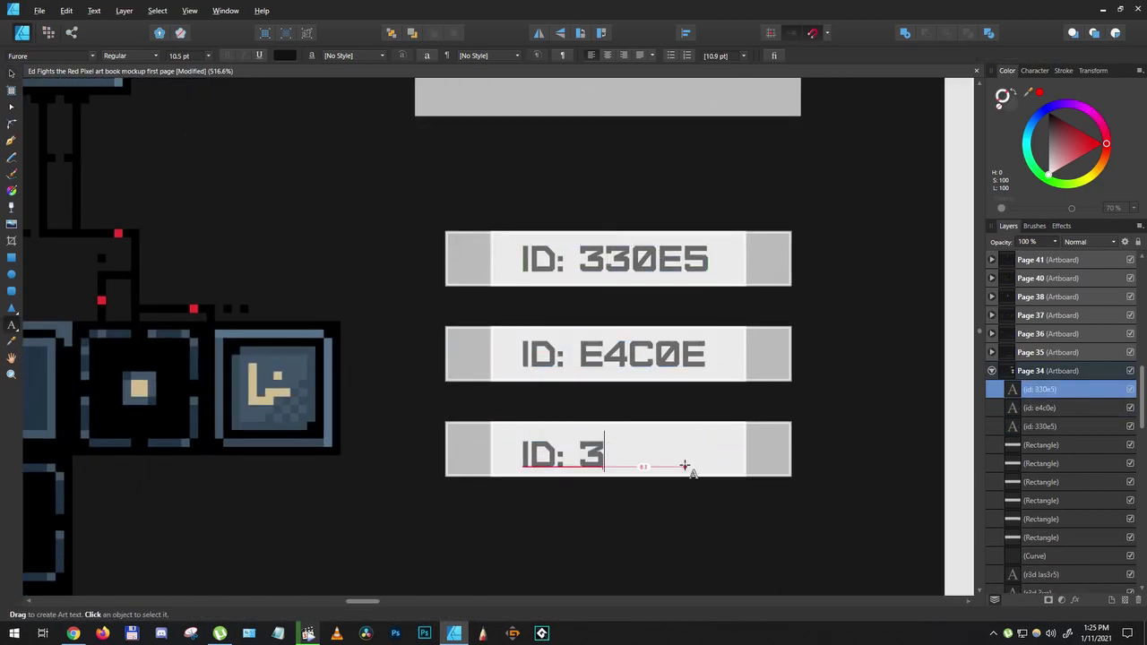
key(Escape)
scroll(849, 453, down, 5)
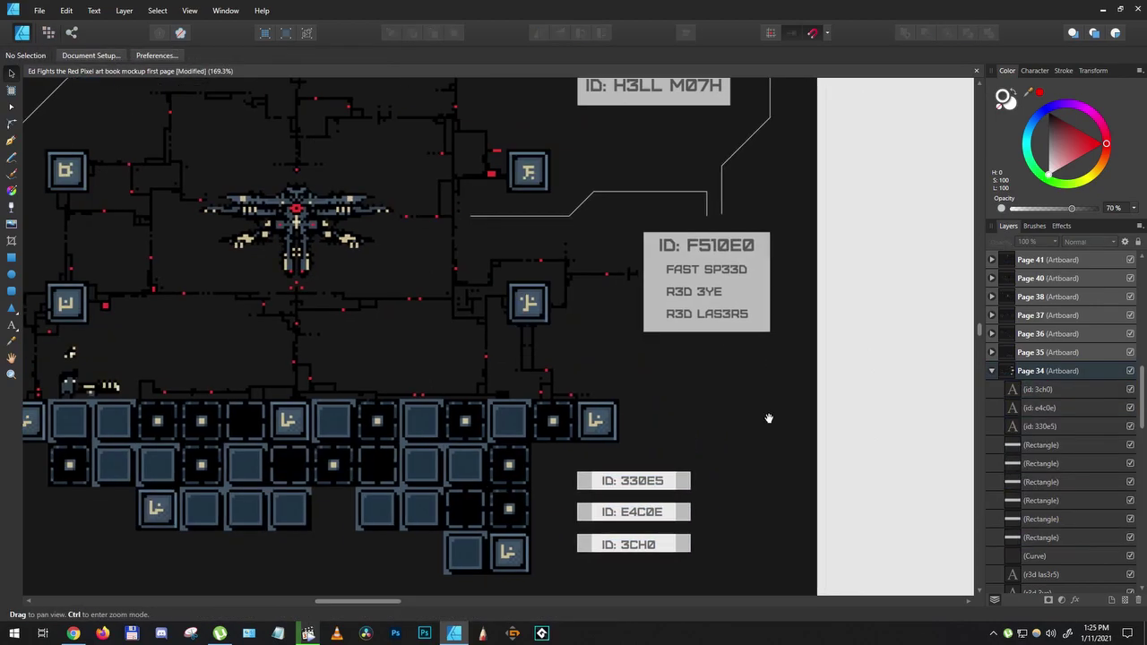
- Draw a bent connector from the F510E0 panel down to the ID bars
key(p)
click(713, 338)
click(713, 388)
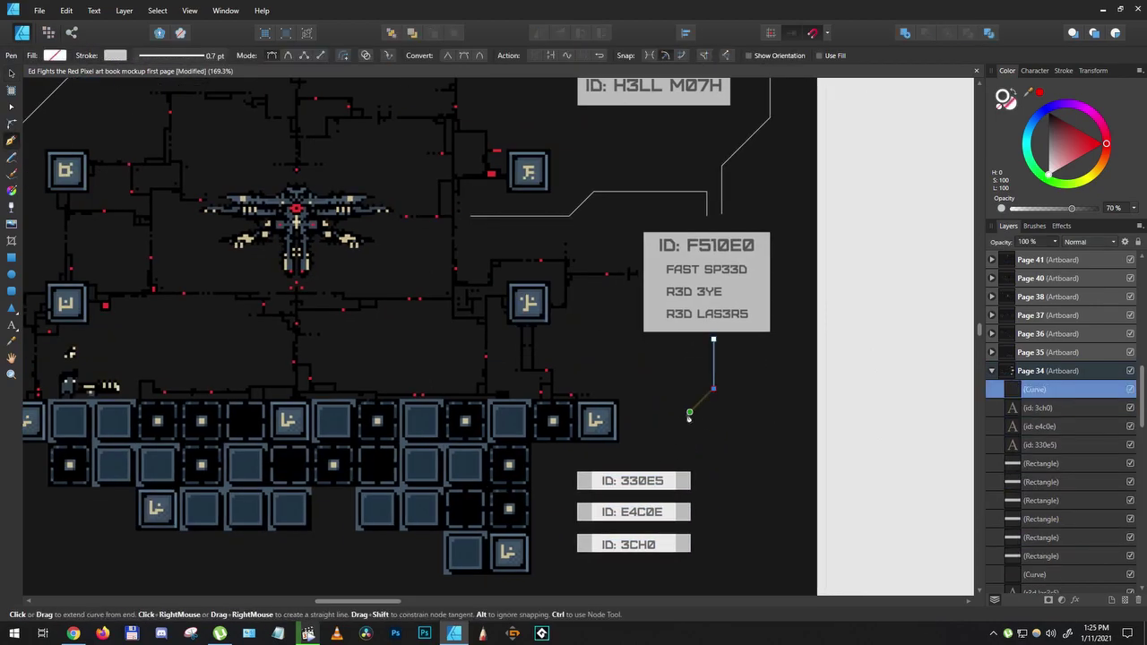
click(644, 455)
key(Escape)
scroll(878, 473, down, 3)
scroll(877, 365, up, 2)
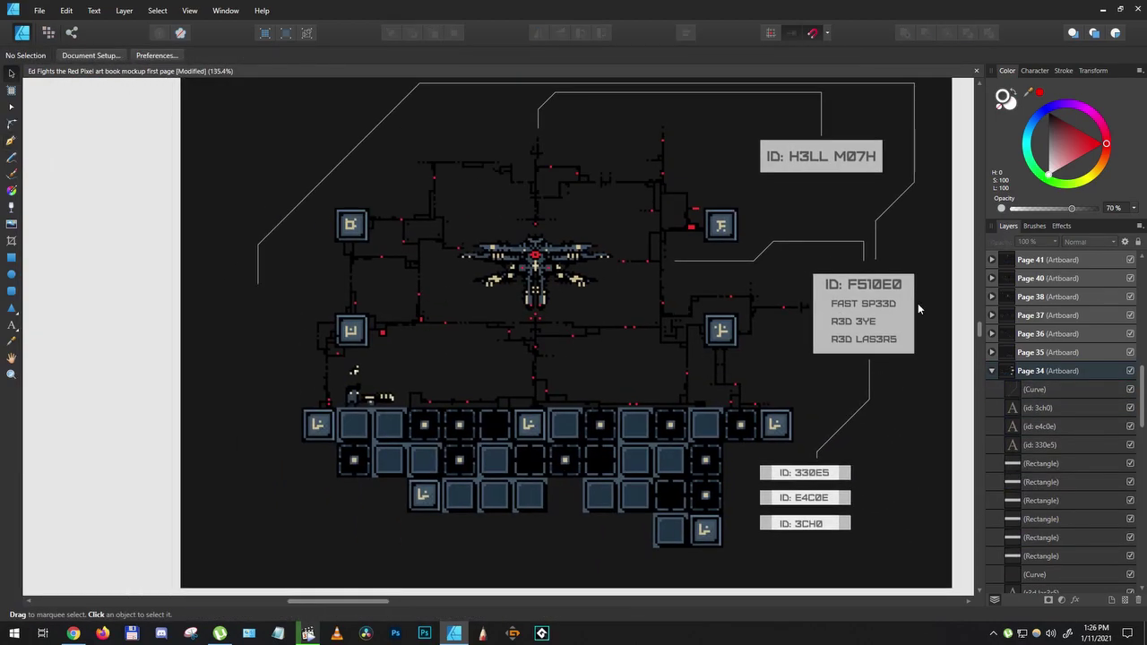
scroll(896, 308, up, 5)
scroll(896, 309, down, 5)
click(12, 326)
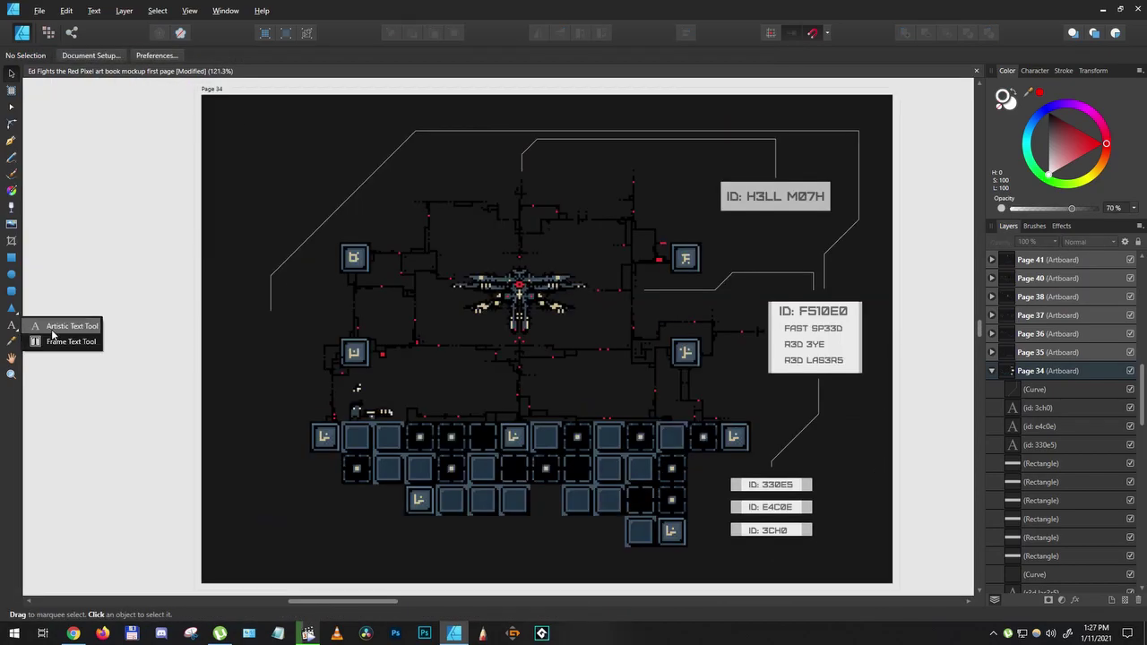
click(52, 328)
click(475, 116)
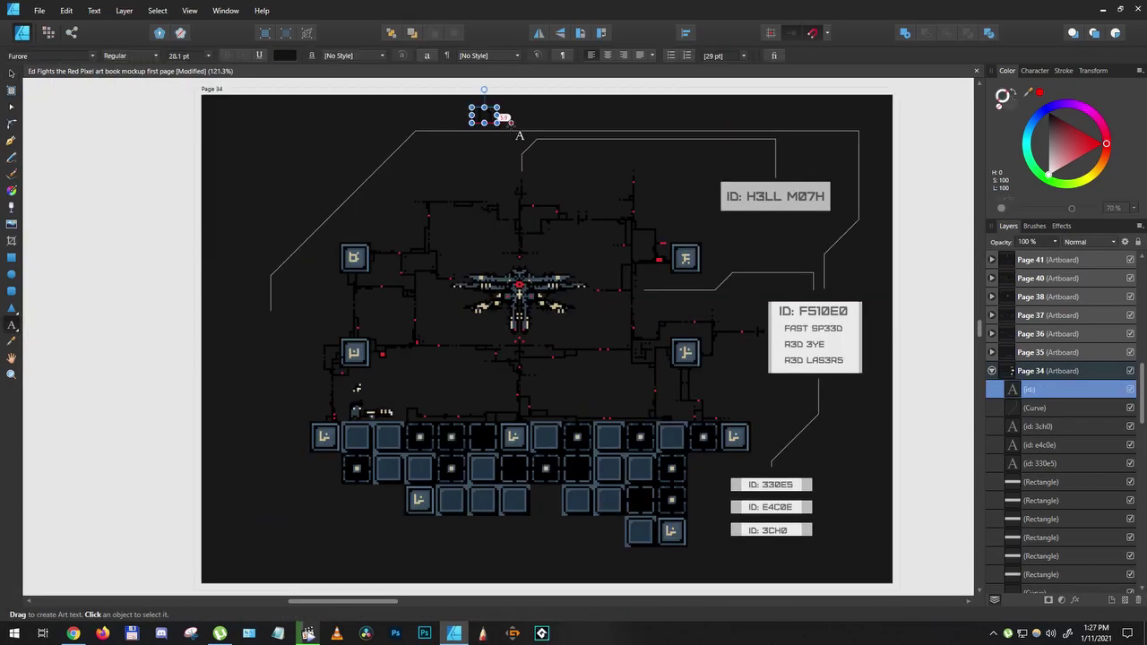
text(BOSS BATTLE)
- Finish the BOSS BATTLE title and draw a tall grey panel on the page's left
key(Escape)
click(512, 139)
scroll(484, 267, down, 3)
scroll(484, 267, up, 3)
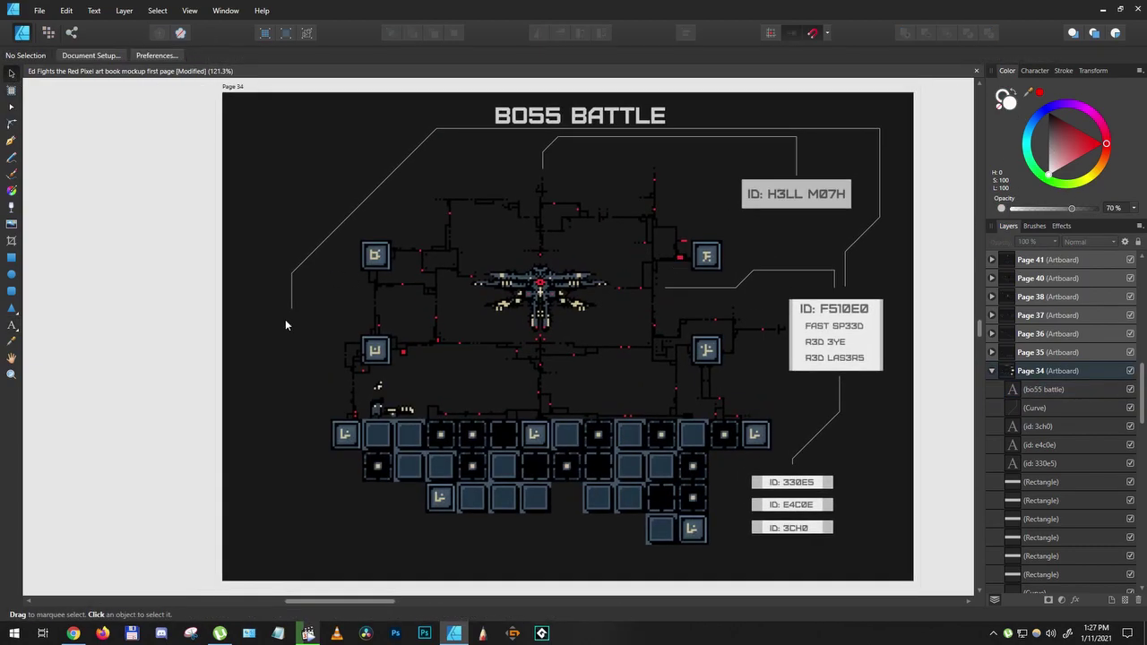
key(m)
drag(266, 323, 318, 473)
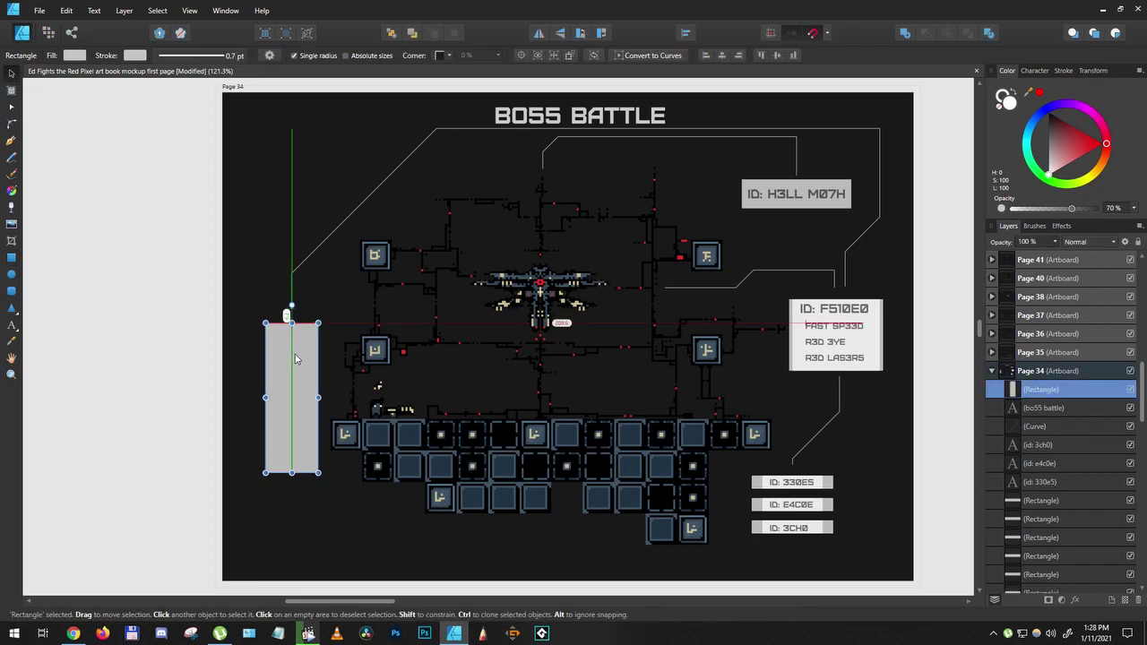
- Add an E25CV0E text label and rotate it along the upper-left diagonal line
click(325, 167)
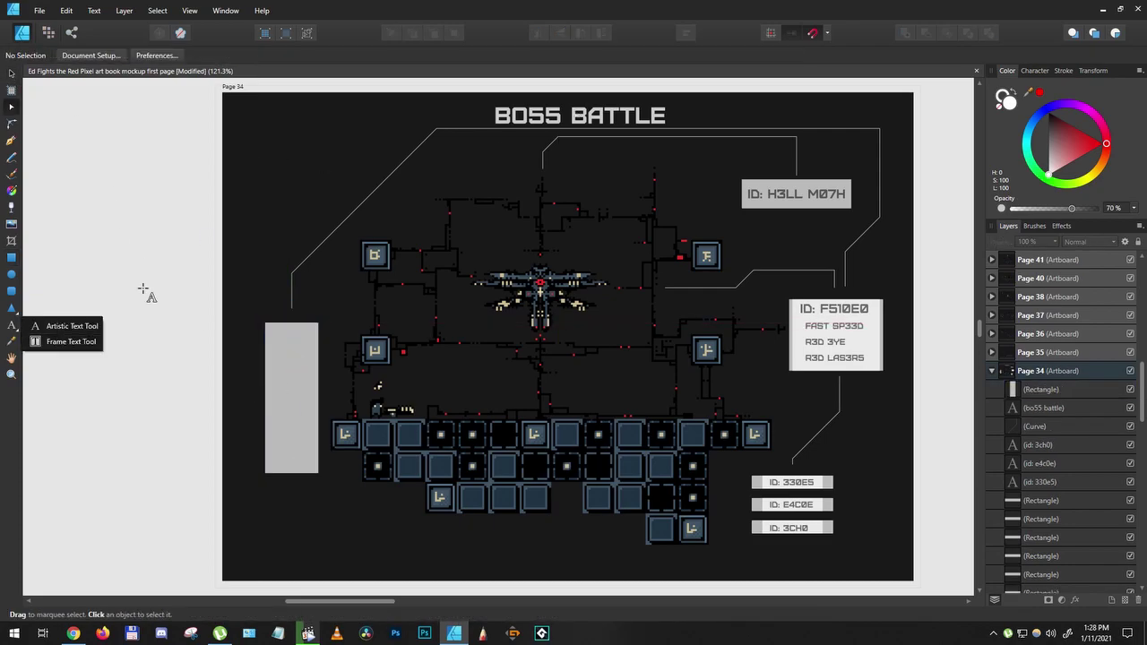
click(266, 136)
text(E)
key(Escape)
click(1092, 70)
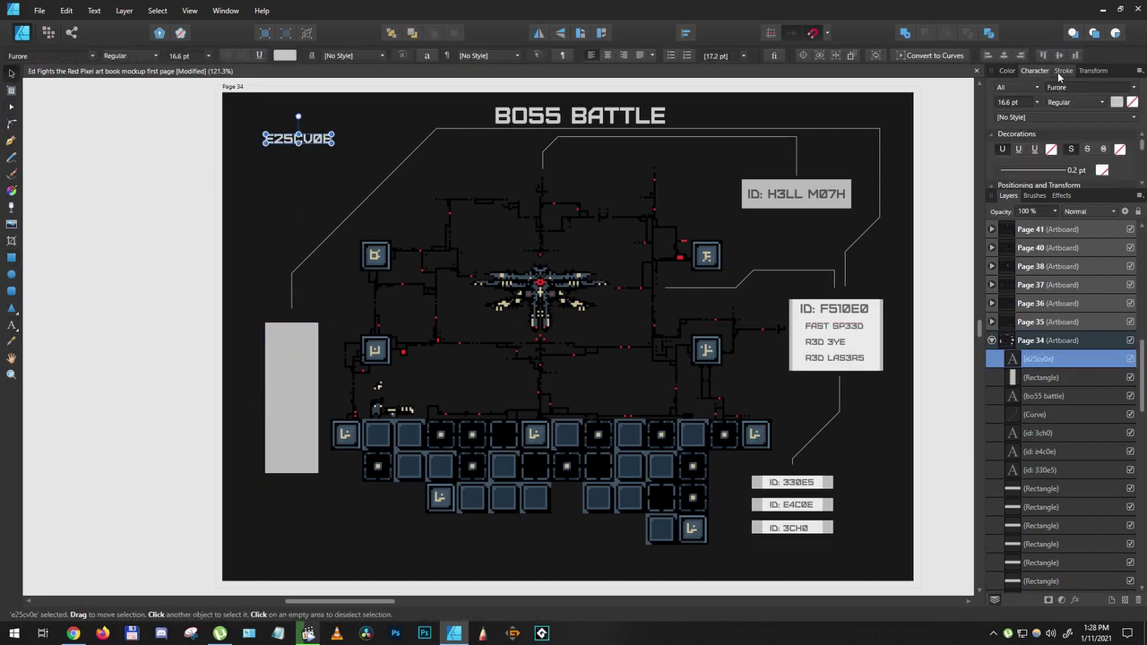
click(1061, 122)
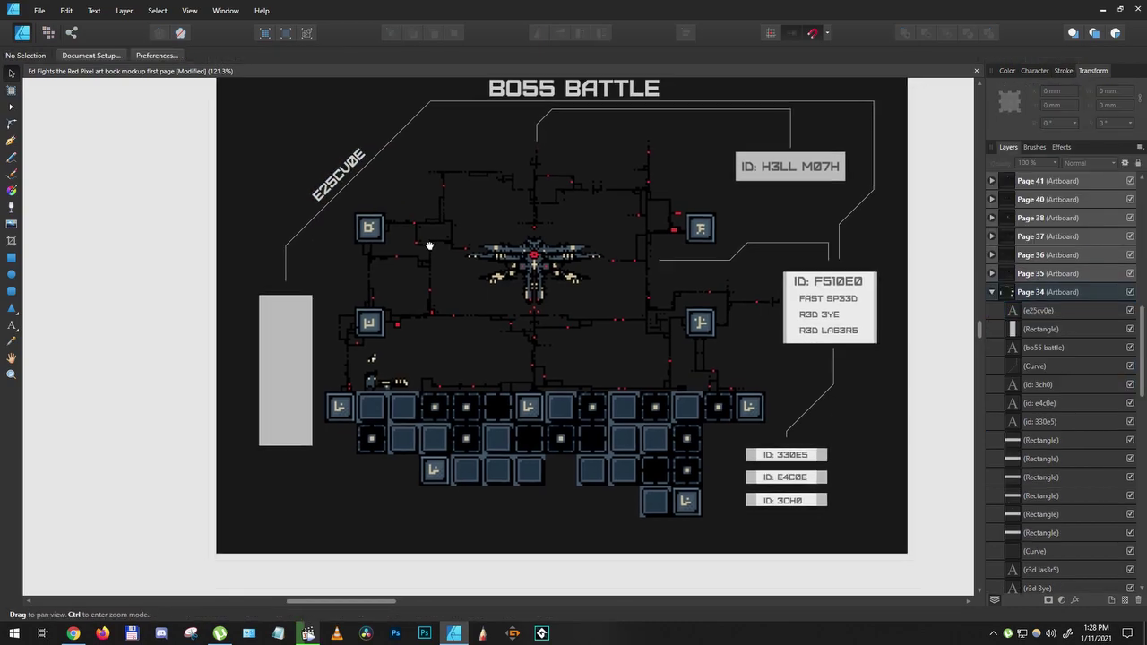
- Duplicate the grey panel into lighter inset copies to form a banded white column
click(281, 386)
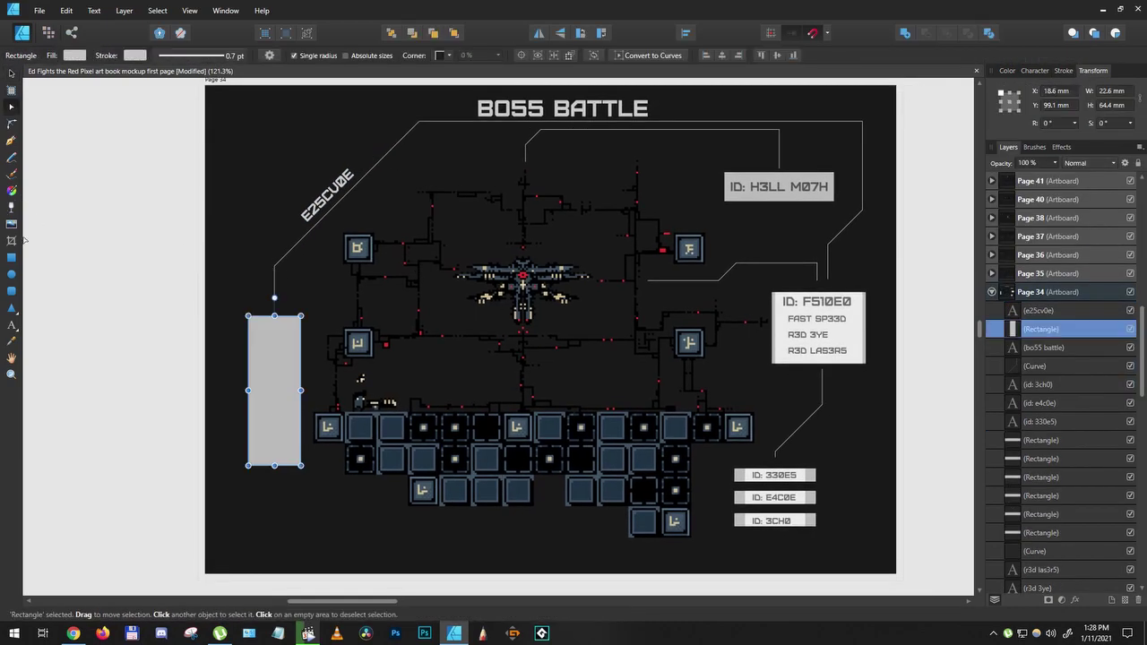
drag(274, 389, 274, 404)
key(ctrl+j)
key(ctrl+d)
key(a)
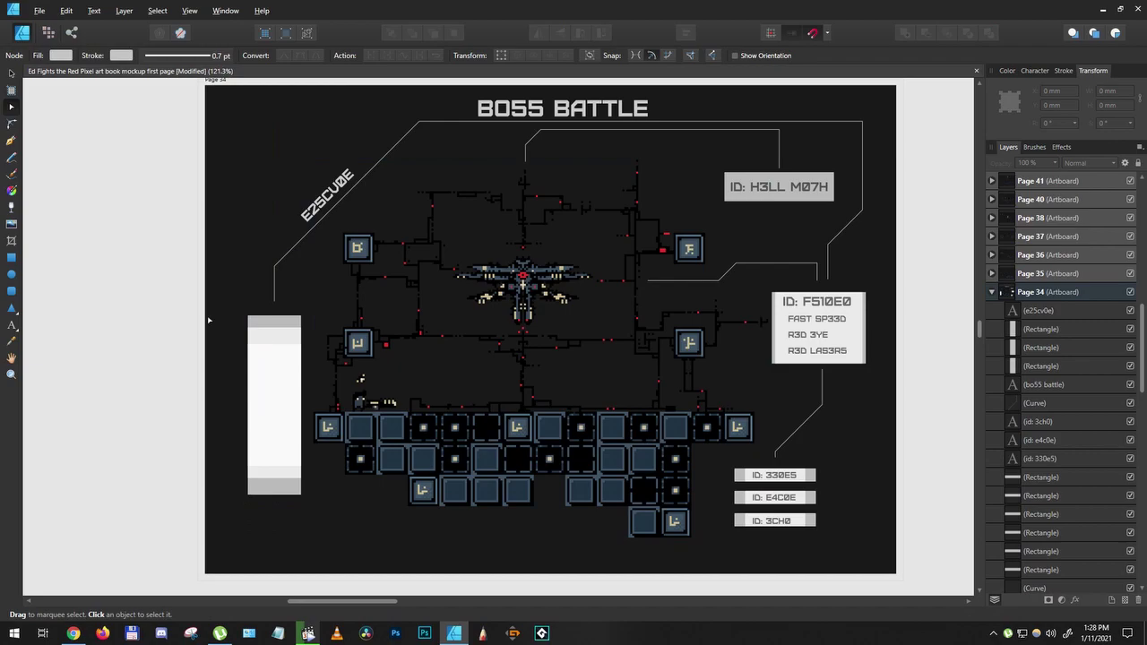
- Add the E56C label and move it onto the top of the white panel
click(63, 326)
click(228, 247)
text(e56c)
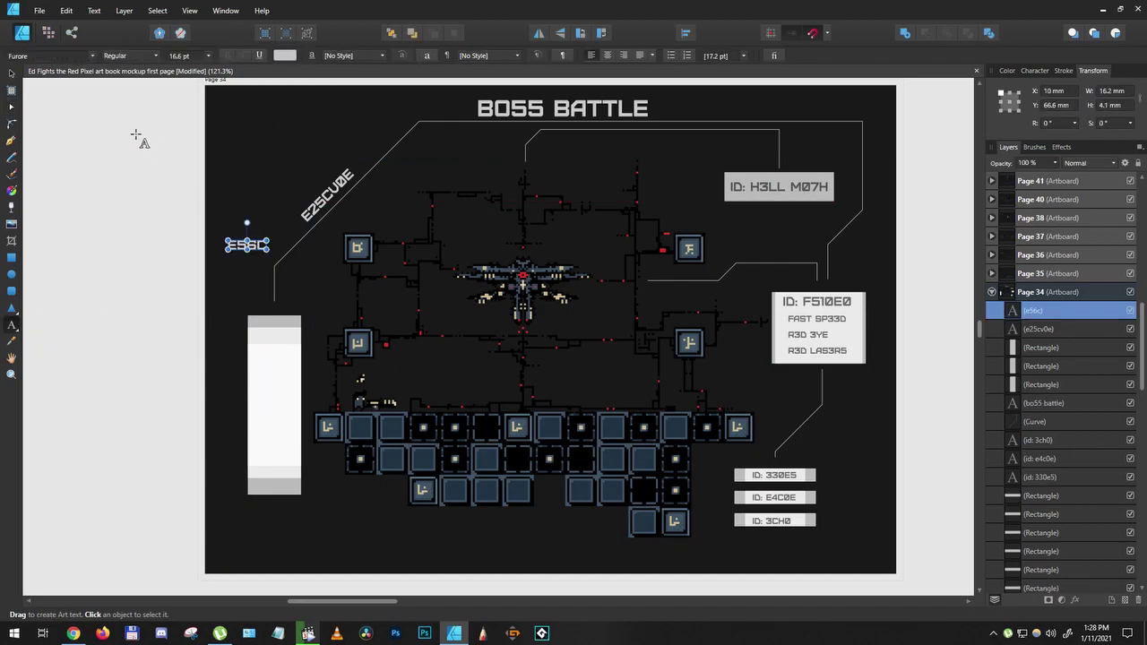
text(v)
drag(254, 247, 275, 336)
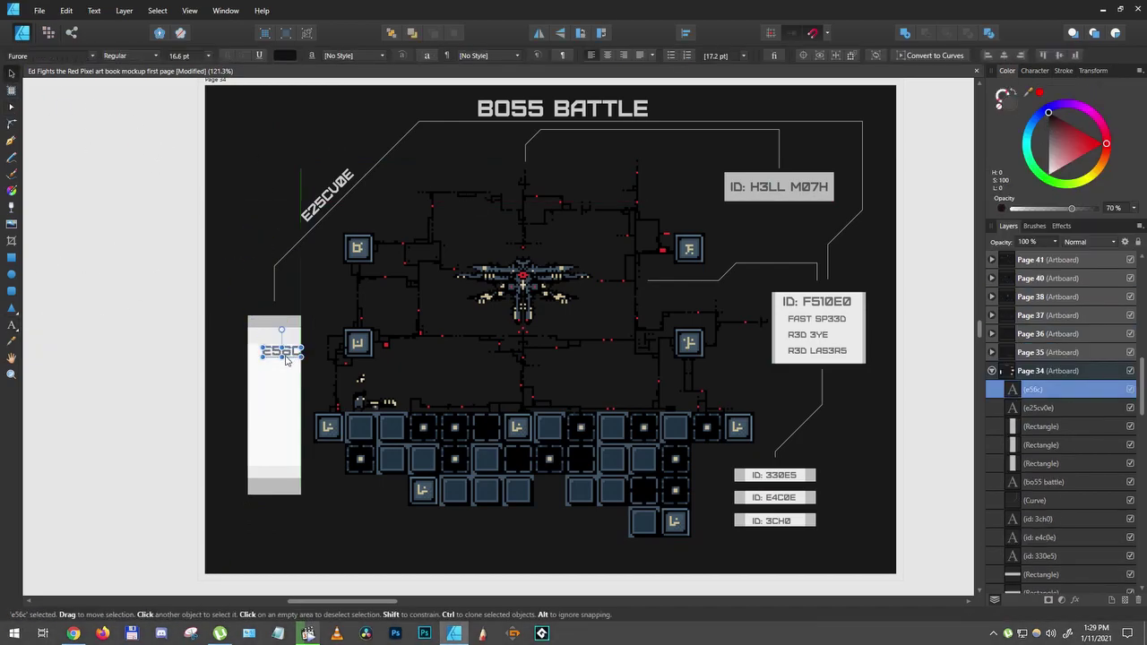
scroll(275, 336, up, 4)
- Copy the E56C label to the panel's bottom band and retype it DS140
drag(325, 428, 331, 591)
double_click(331, 510)
text(D5140)
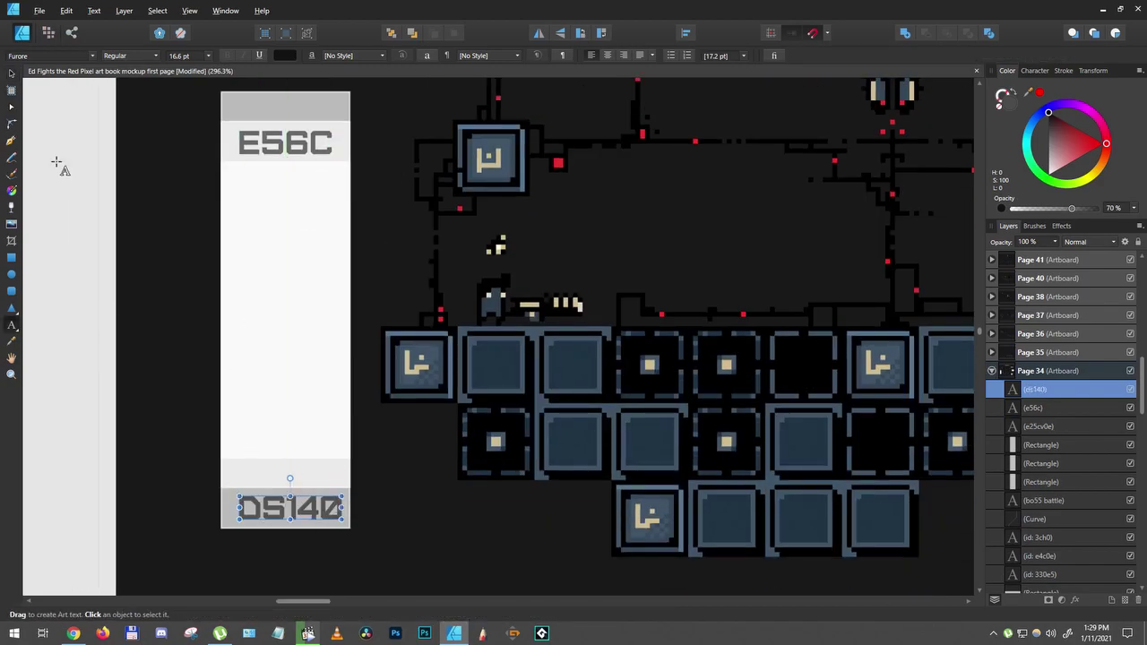
key(Escape)
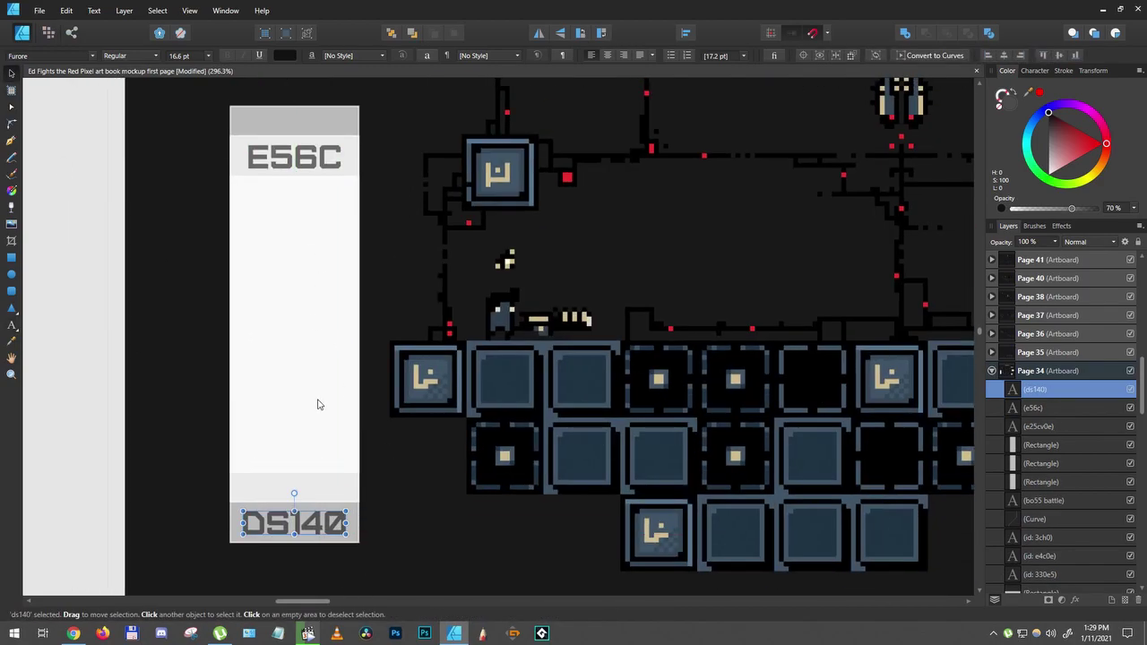
- Draw a frame text box in the panel listing E10, C4D, 5C, 2E6, V22, C0
click(62, 341)
drag(248, 191, 340, 452)
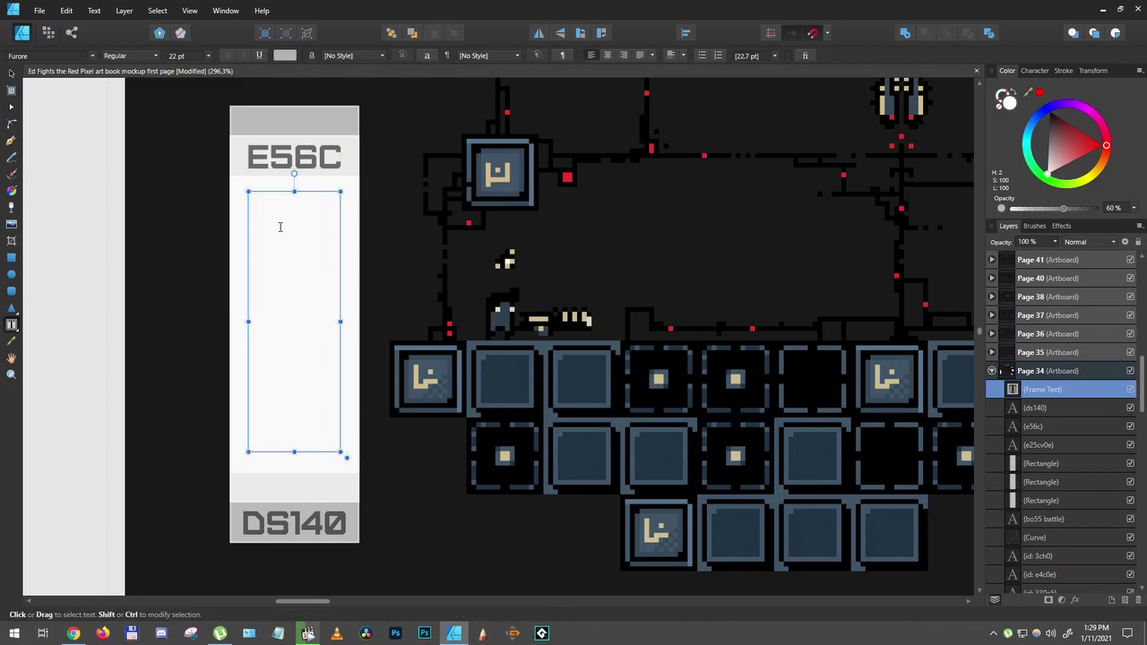
text(e10c4)
click(1063, 70)
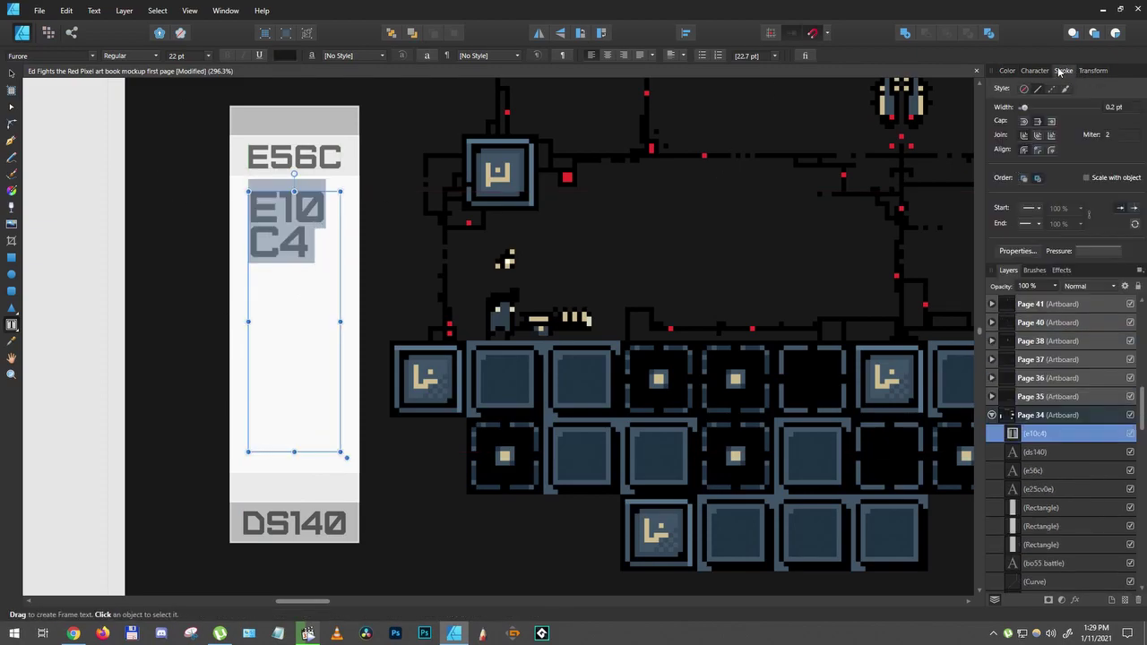
click(1034, 70)
click(329, 256)
text(D5C2E6)
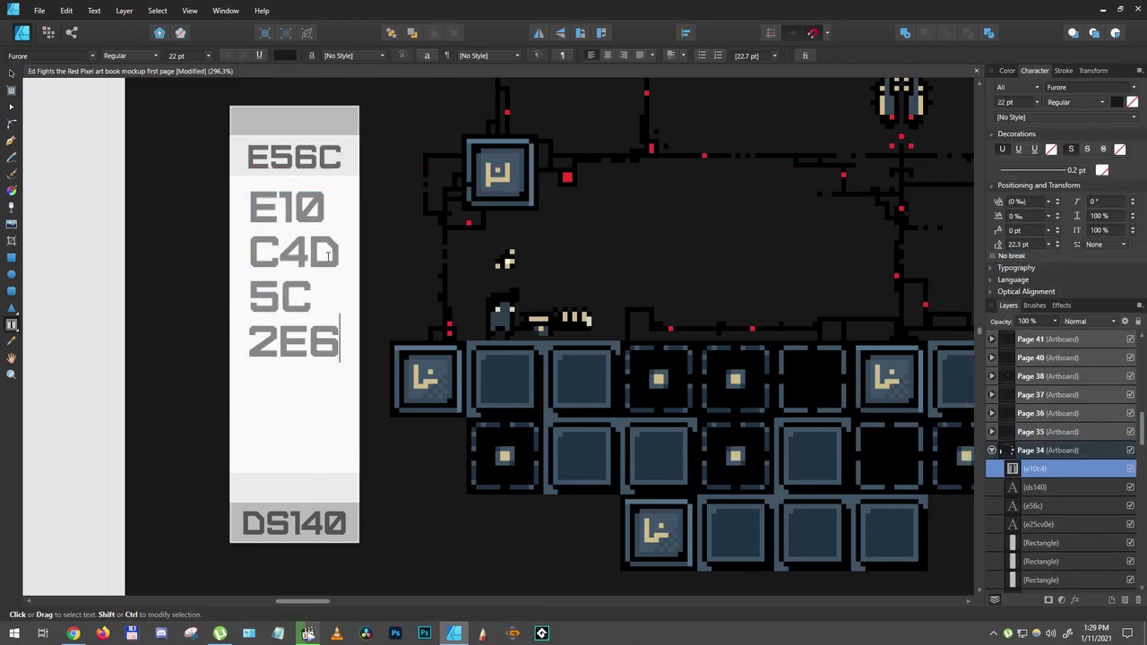
text(V22C0E0)
click(12, 73)
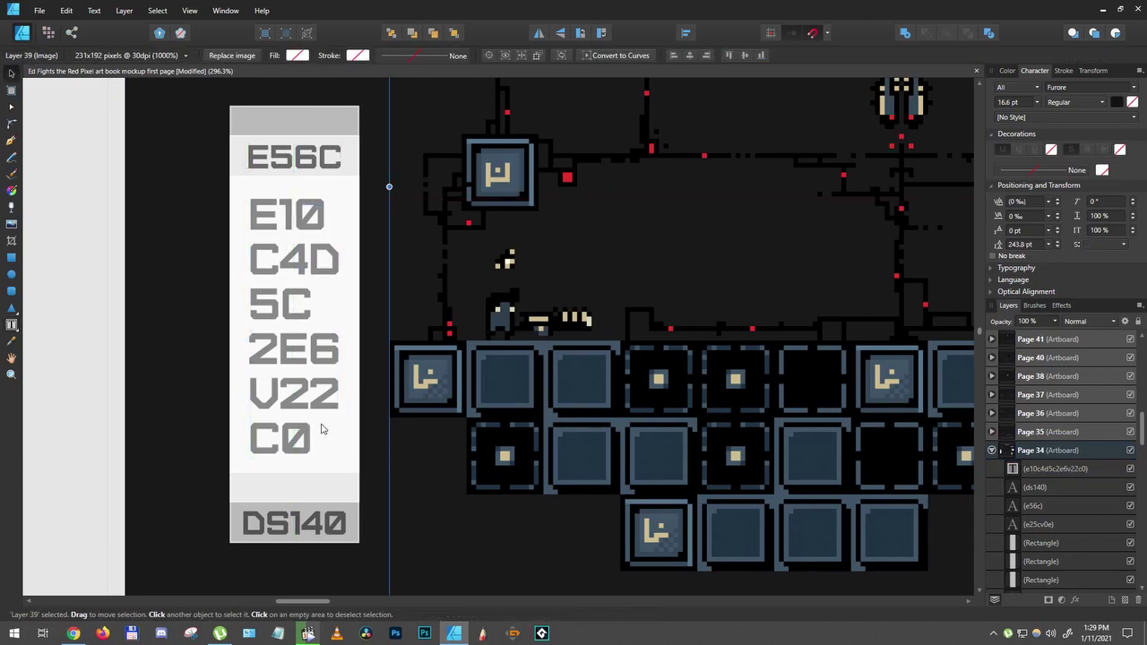
scroll(391, 421, down, 5)
- Draw a thin rectangle accent bar and place it on the top connector line
key(m)
drag(204, 144, 619, 144)
click(1018, 72)
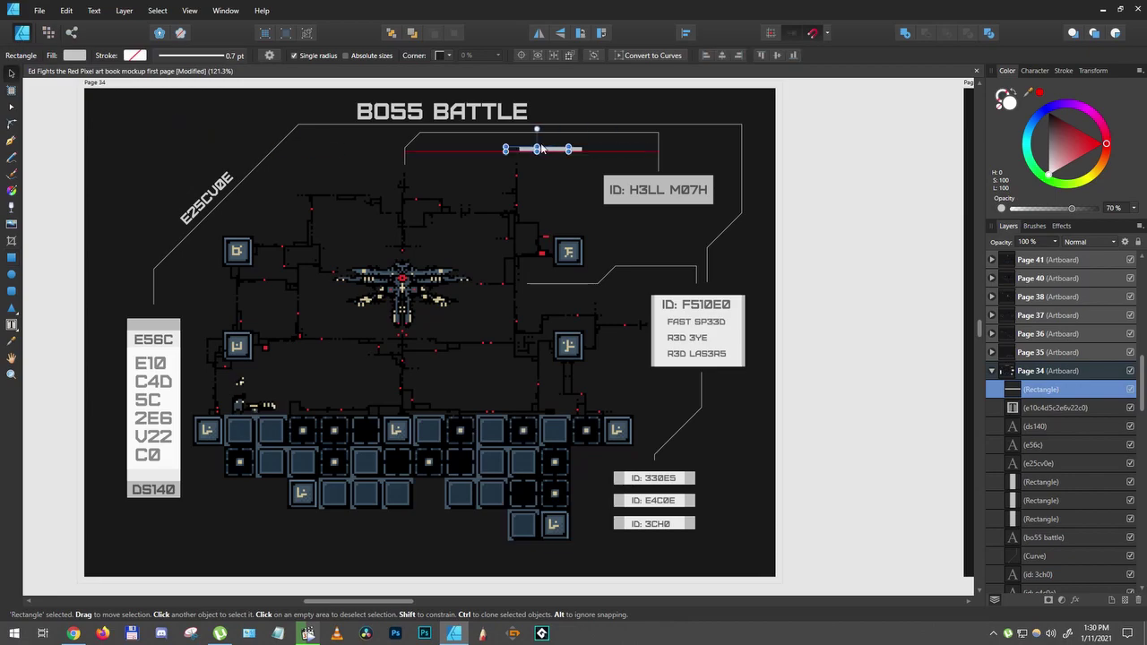
scroll(627, 148, up, 5)
drag(422, 124, 561, 125)
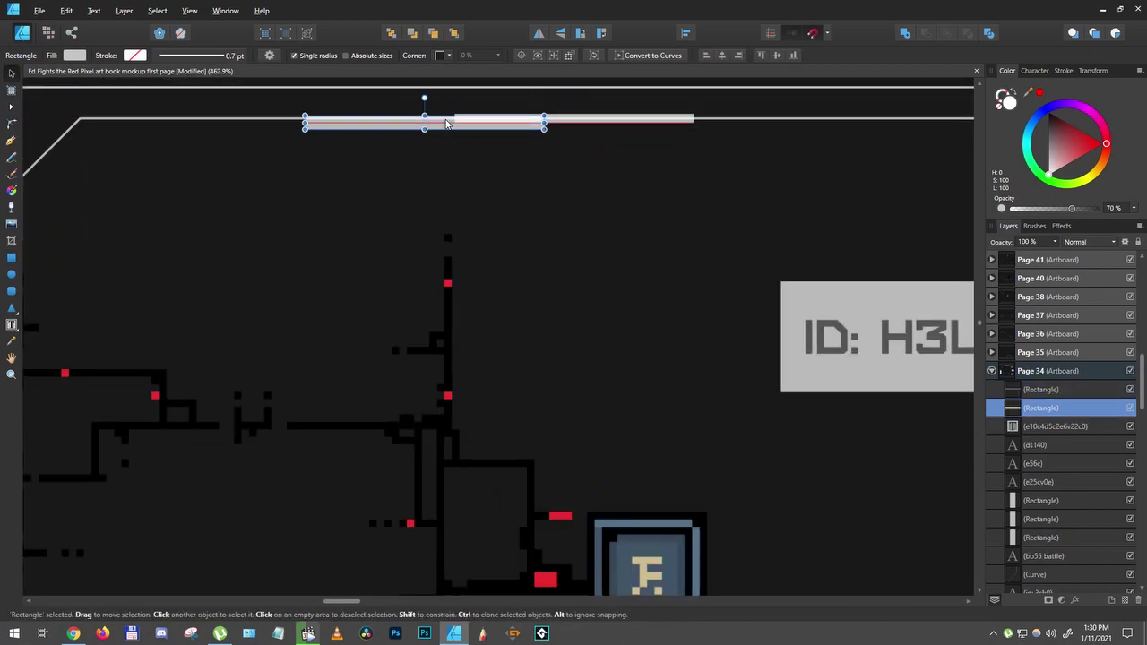
- Copy the bar onto the upper line and set a vertical copy at the right-hand corner
scroll(507, 253, up, 3)
mouse_move(316, 327)
mouse_down()
mouse_move(838, 291)
mouse_move(781, 286)
mouse_move(977, 287)
mouse_up()
scroll(532, 223, right, 5)
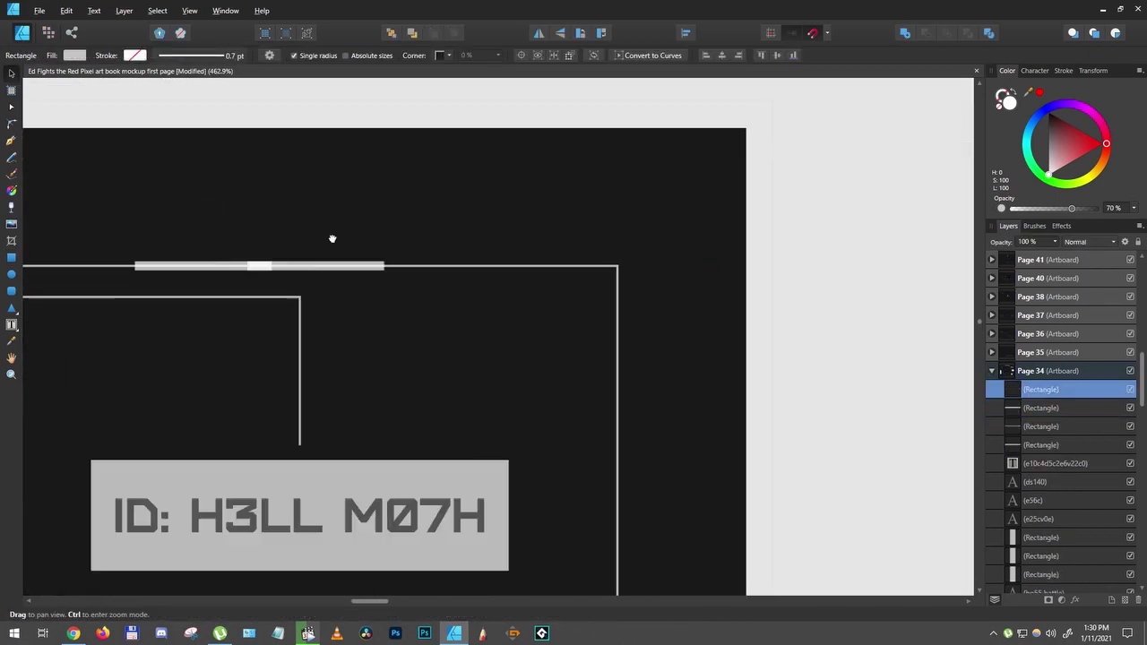
scroll(565, 226, down, 2)
mouse_move(508, 204)
mouse_down()
mouse_move(635, 249)
mouse_move(570, 248)
mouse_up()
drag(617, 310, 617, 267)
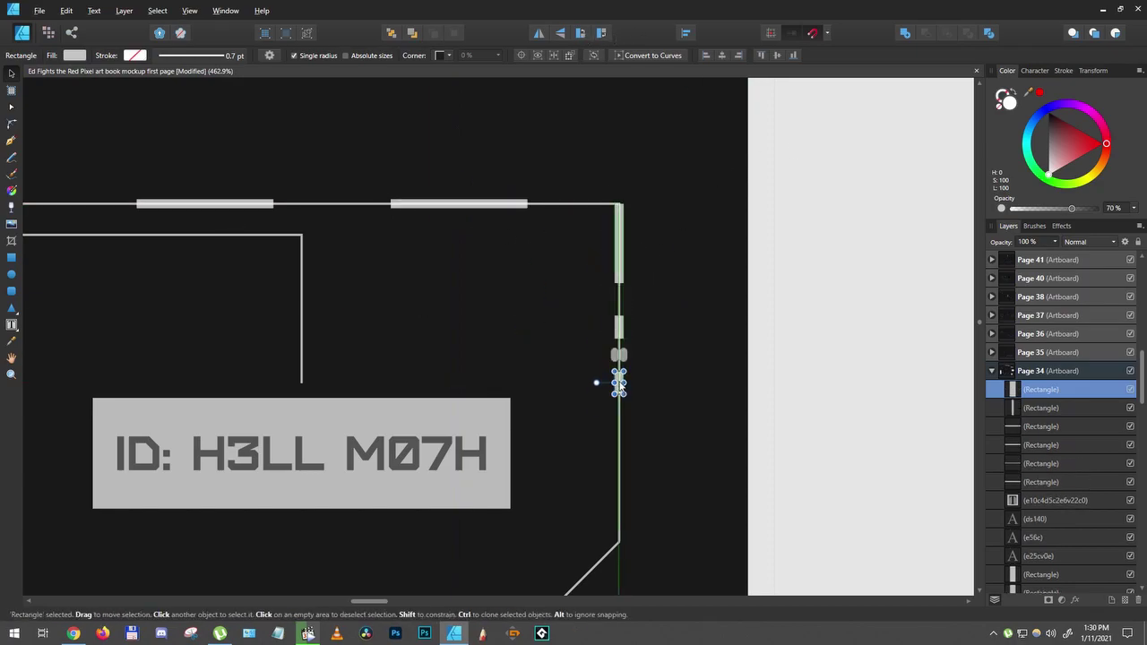
- Place a bar on the lower connector line and widen it along the line
scroll(619, 383, down, 5)
scroll(492, 174, up, 2)
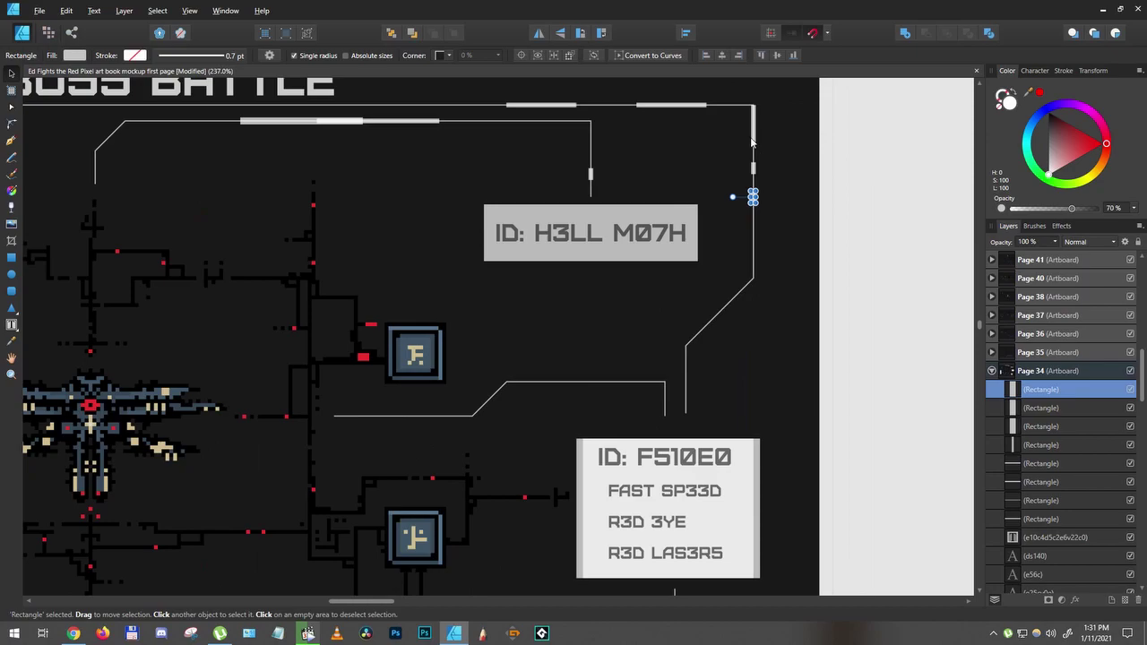
drag(750, 141, 538, 371)
scroll(537, 371, up, 3)
drag(588, 422, 673, 422)
click(674, 369)
- Paste another bar and move the small vertical bars onto the diagonal line's end
scroll(725, 331, down, 3)
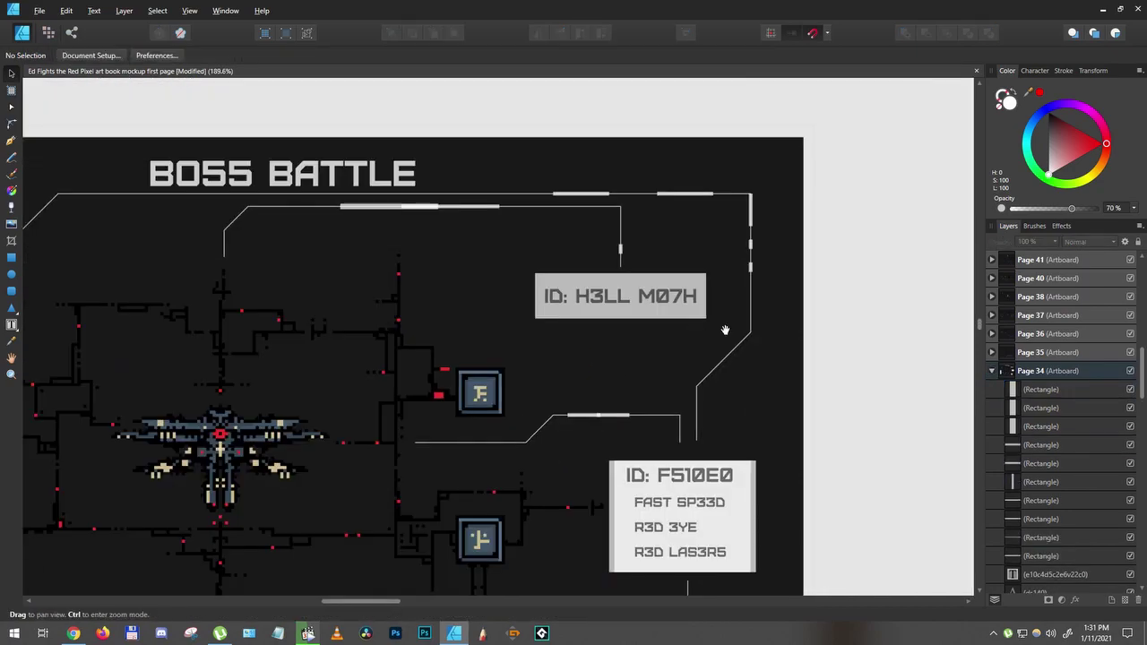
key(ctrl+v)
scroll(474, 233, down, 3)
scroll(403, 250, up, 5)
scroll(418, 168, down, 3)
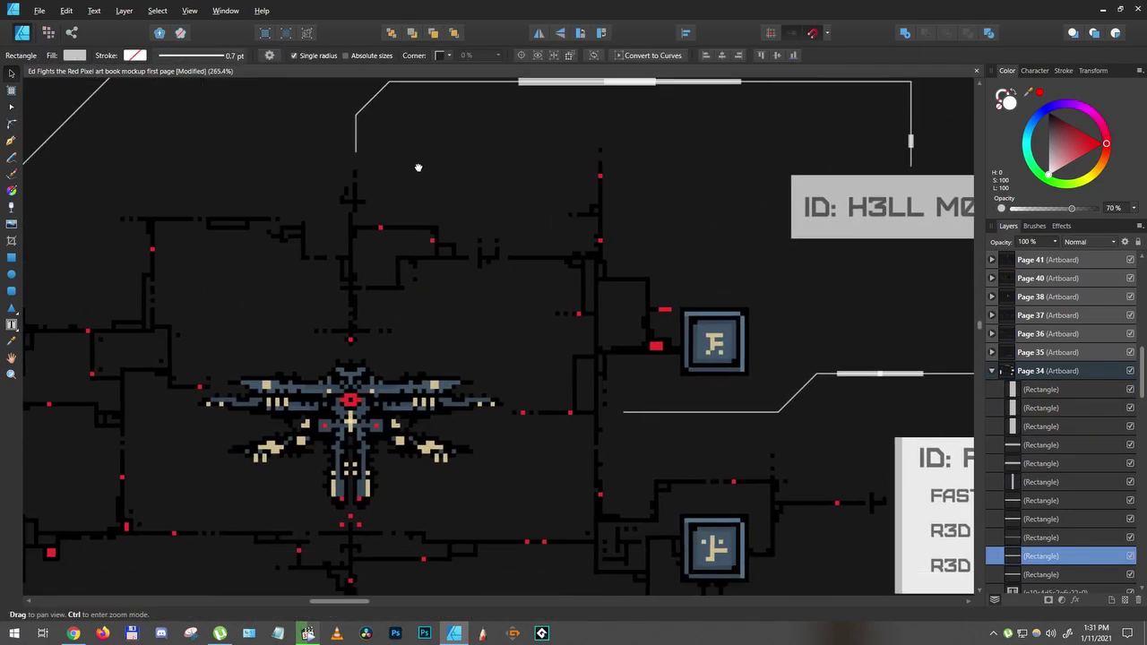
scroll(418, 168, down, 3)
scroll(538, 179, up, 1)
click(541, 135)
shift+click(543, 174)
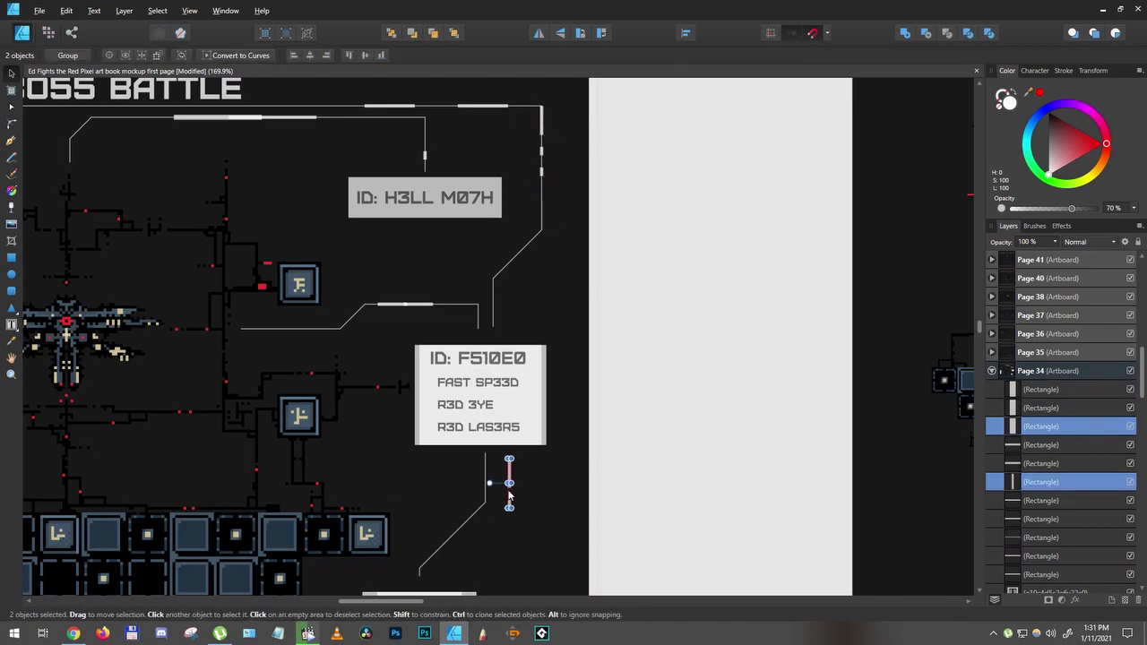
drag(515, 495, 477, 495)
- Select the 45° angled accent bar beside the diagonal under F510E0
scroll(476, 495, up, 3)
click(583, 502)
scroll(583, 501, up, 2)
scroll(748, 266, down, 2)
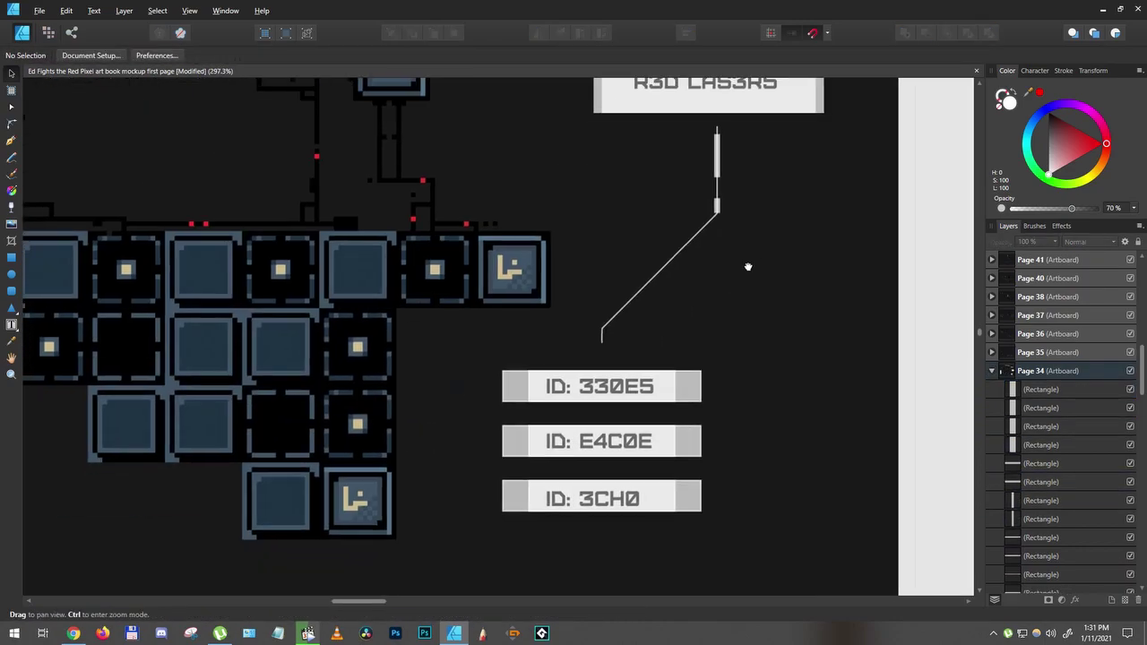
scroll(748, 266, up, 5)
click(747, 440)
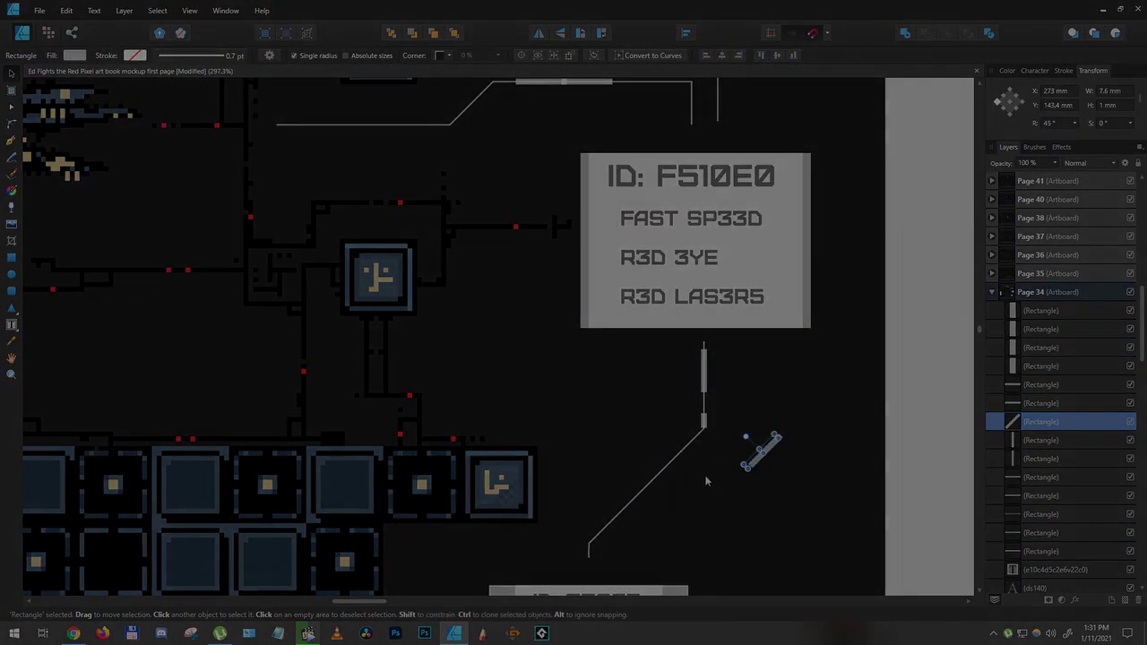